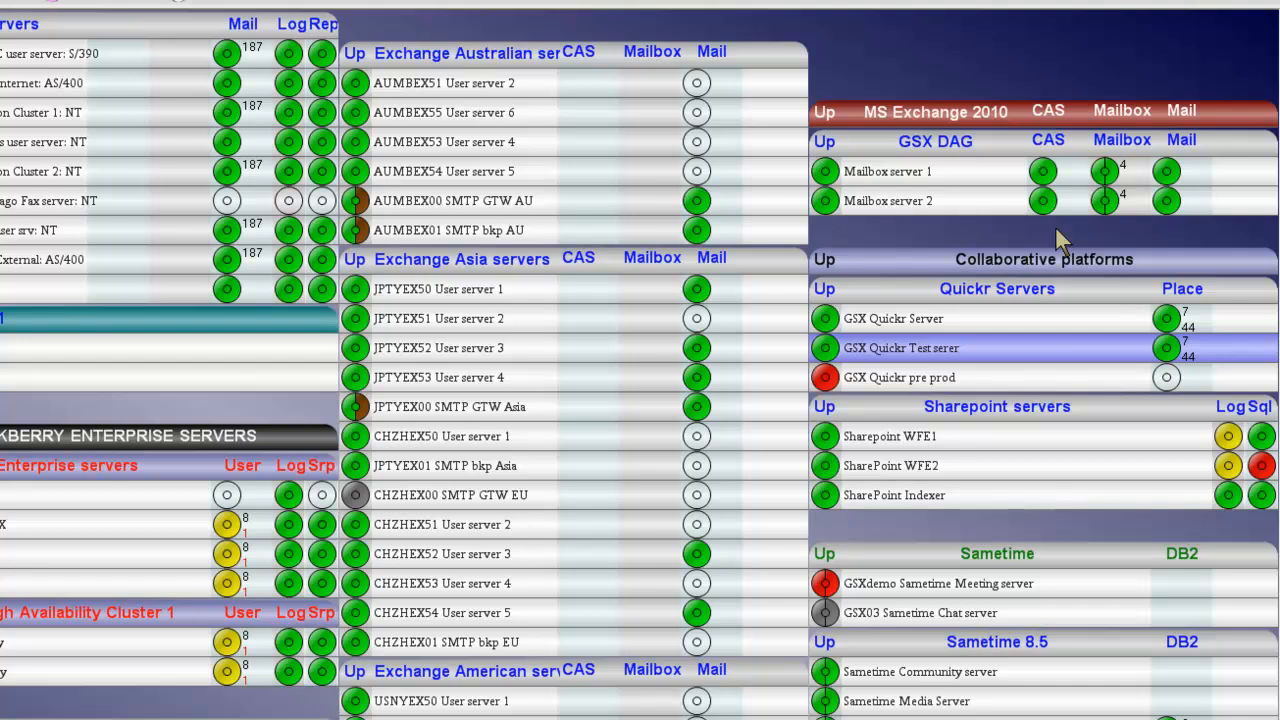
Display the Exchange Server LED colour settings in the main view properties.
{"action": "right_click", "coordinate": [978, 60]}
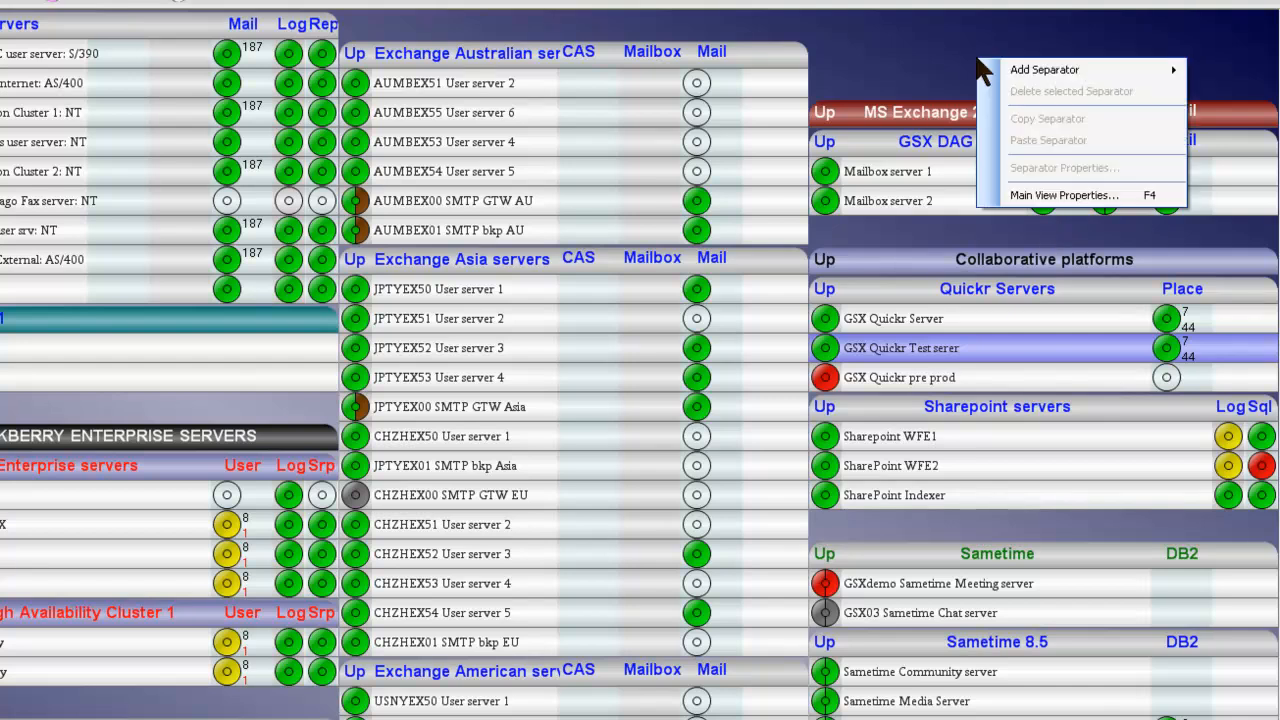
{"action": "left_click", "coordinate": [1058, 195]}
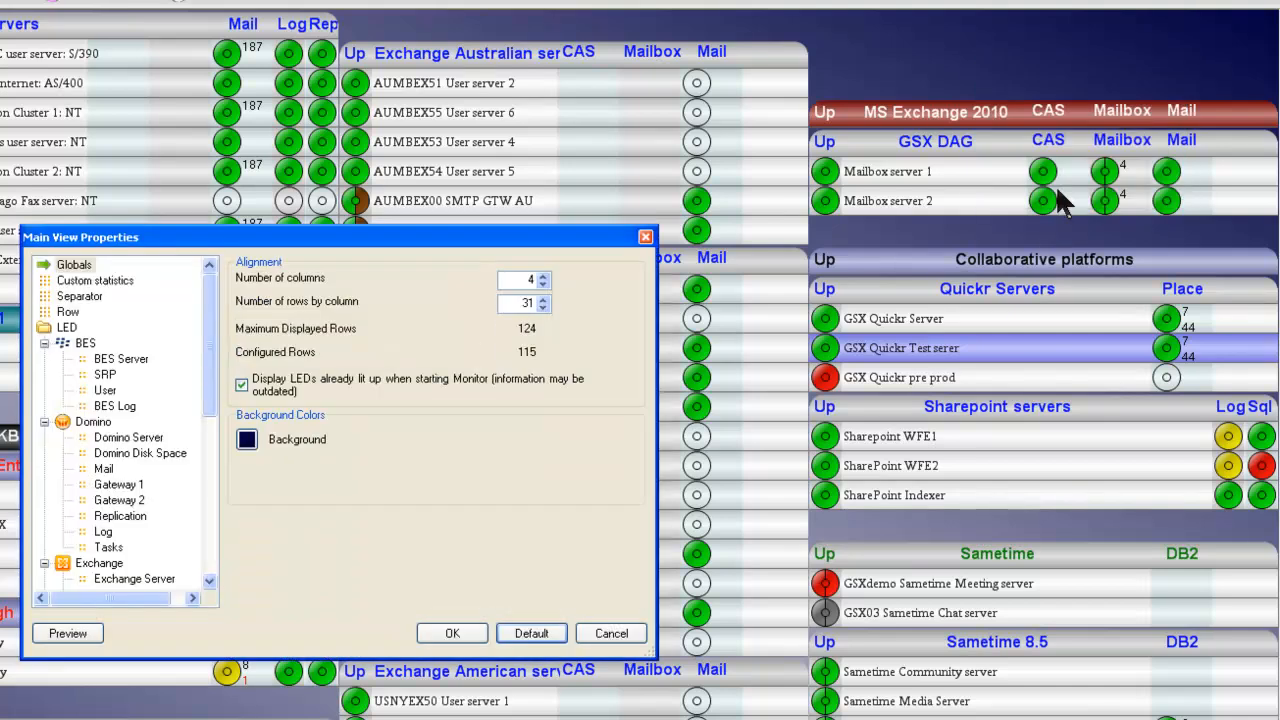
{"action": "left_click", "coordinate": [112, 580]}
{"action": "left_click_drag", "start_coordinate": [478, 232], "coordinate": [756, 115]}
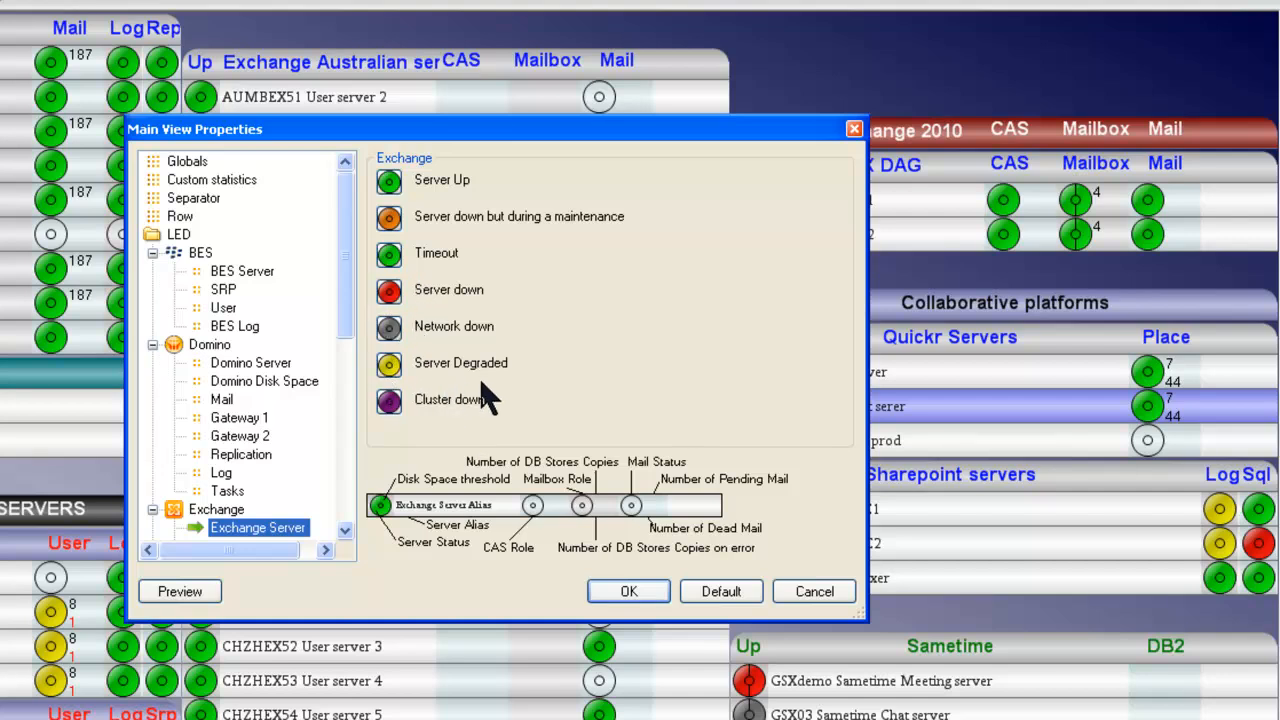
Inspect the custom colour definition for the Cluster down LED and close the main view properties without saving.
{"action": "left_click", "coordinate": [388, 402]}
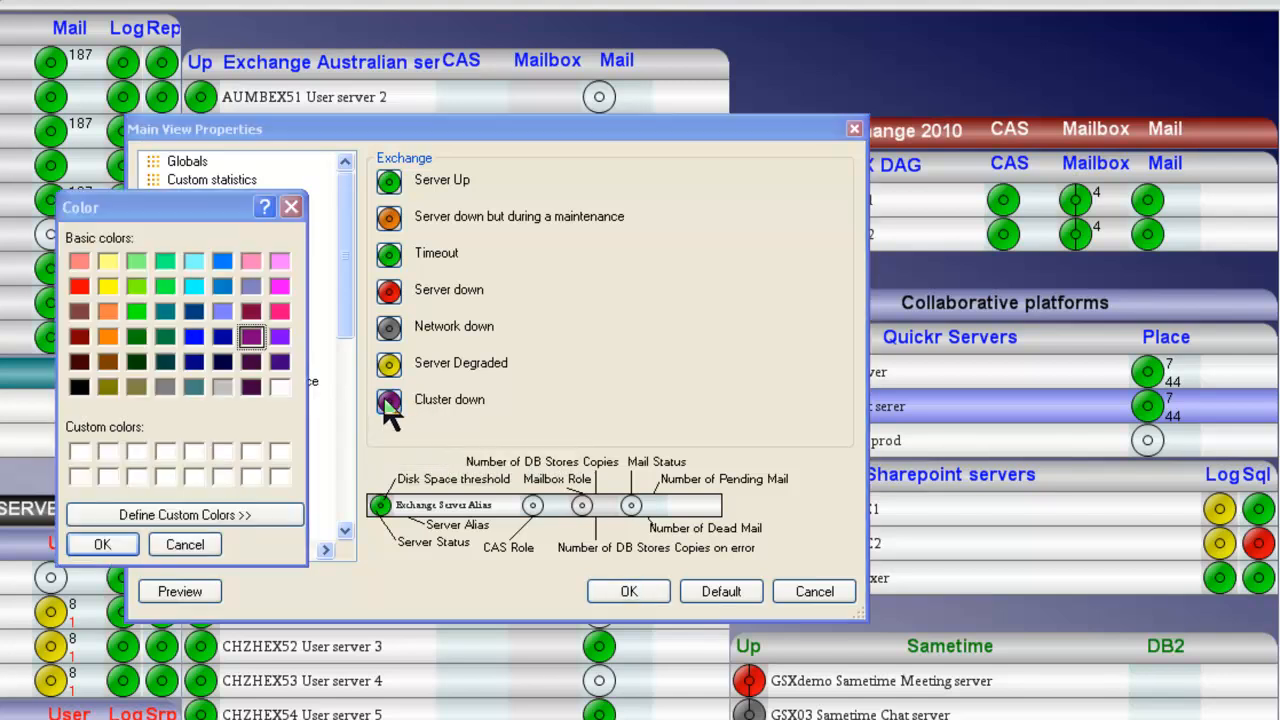
{"action": "left_click", "coordinate": [218, 518]}
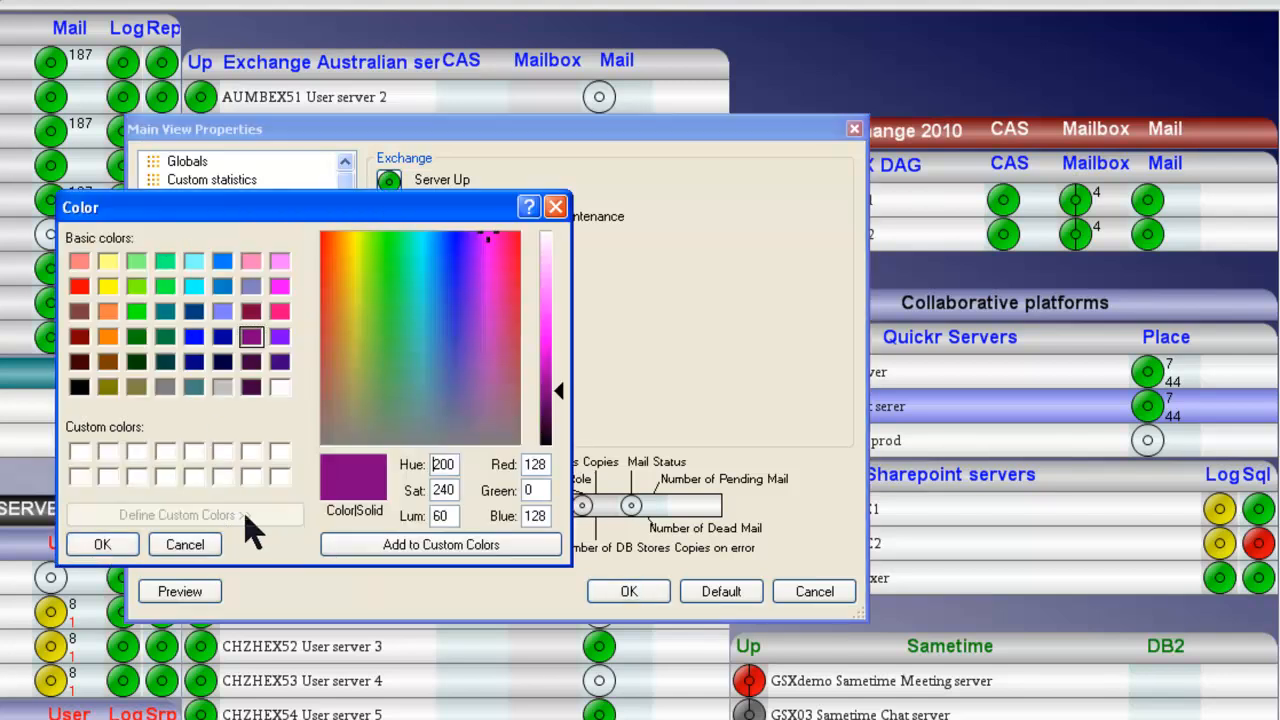
{"action": "left_click", "coordinate": [181, 548]}
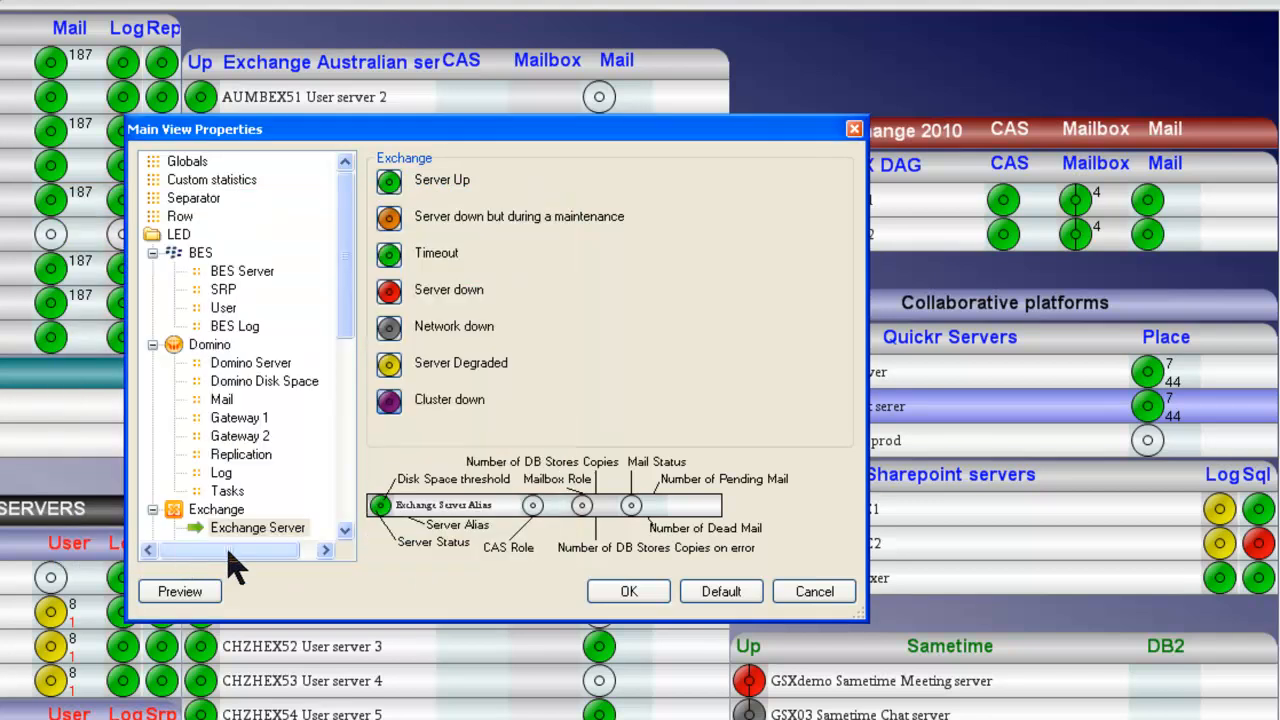
{"action": "left_click", "coordinate": [814, 592]}
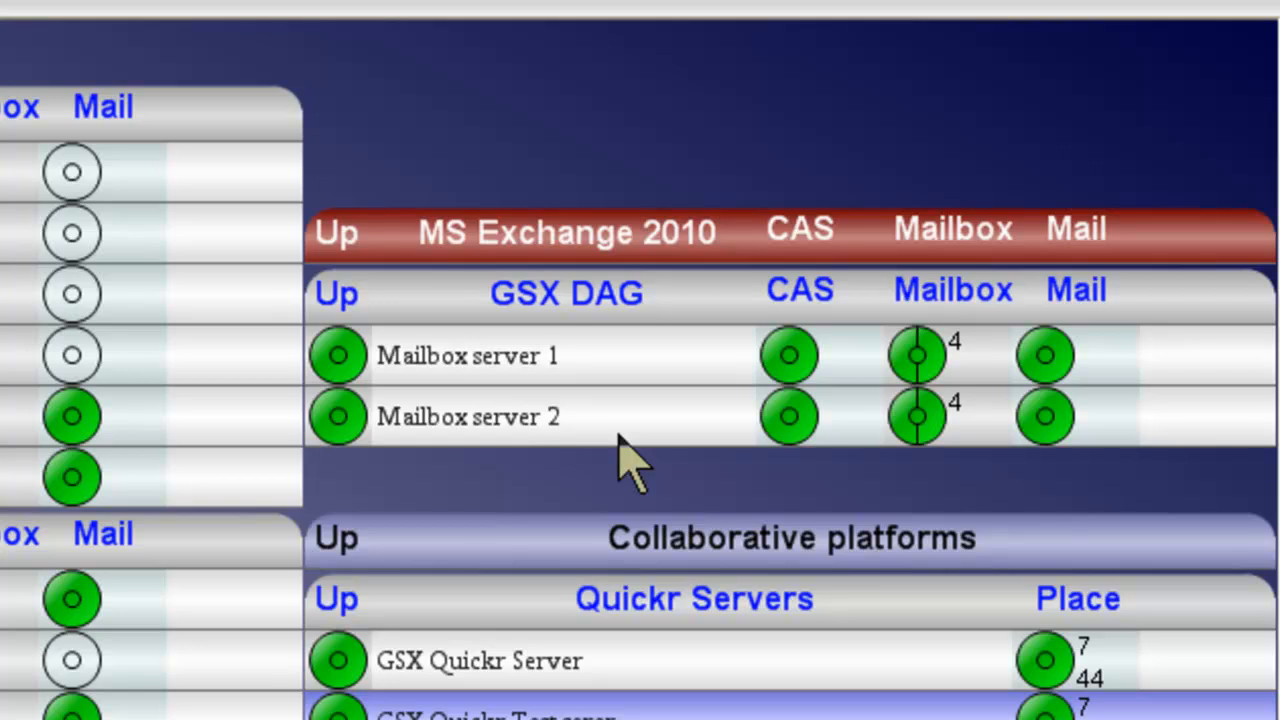
Check the CAS, Mailbox and Mail status details of Mailbox server 2 in the GSX DAG group.
{"action": "mouse_move", "coordinate": [844, 434]}
{"action": "mouse_move", "coordinate": [918, 438]}
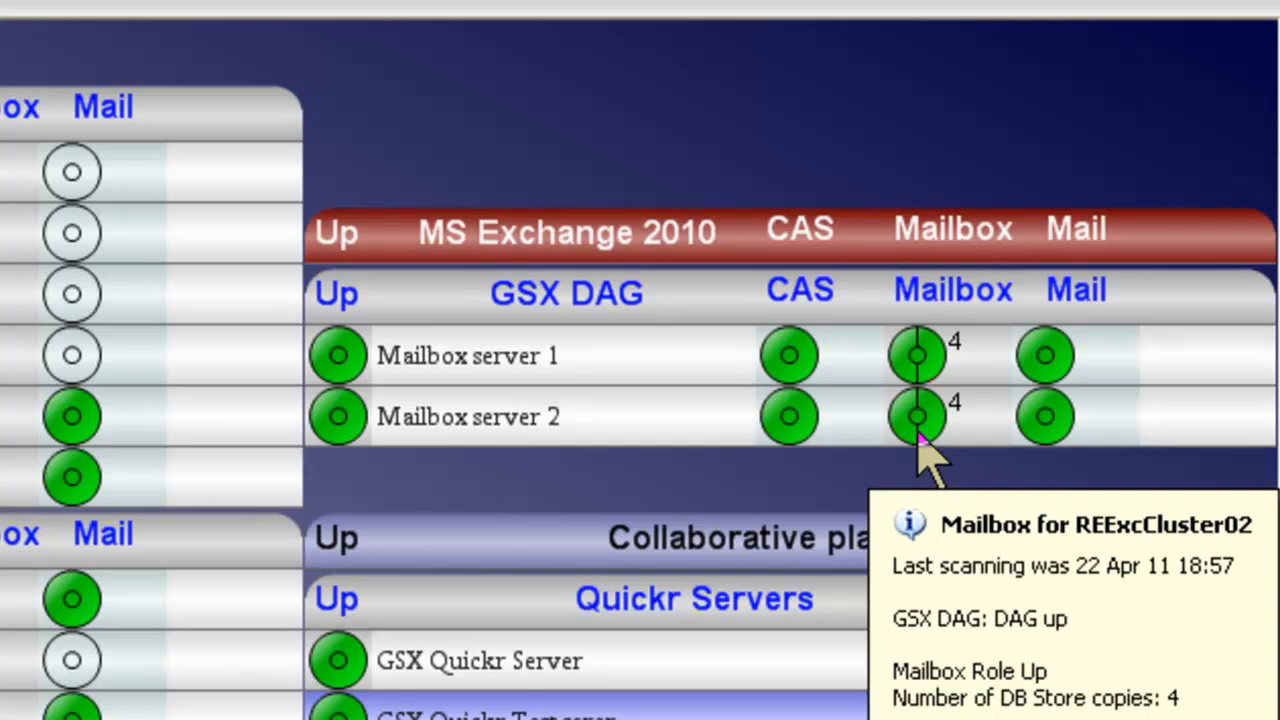
{"action": "mouse_move", "coordinate": [1027, 437]}
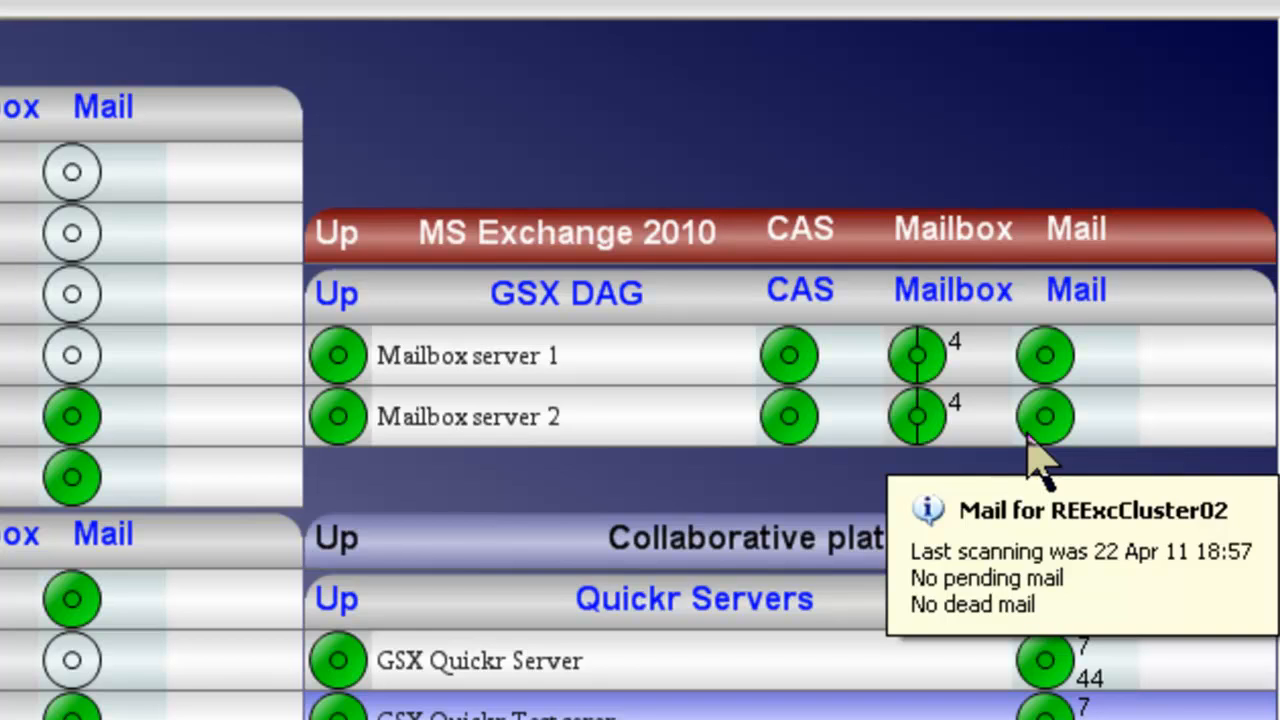
{"action": "mouse_move", "coordinate": [711, 429]}
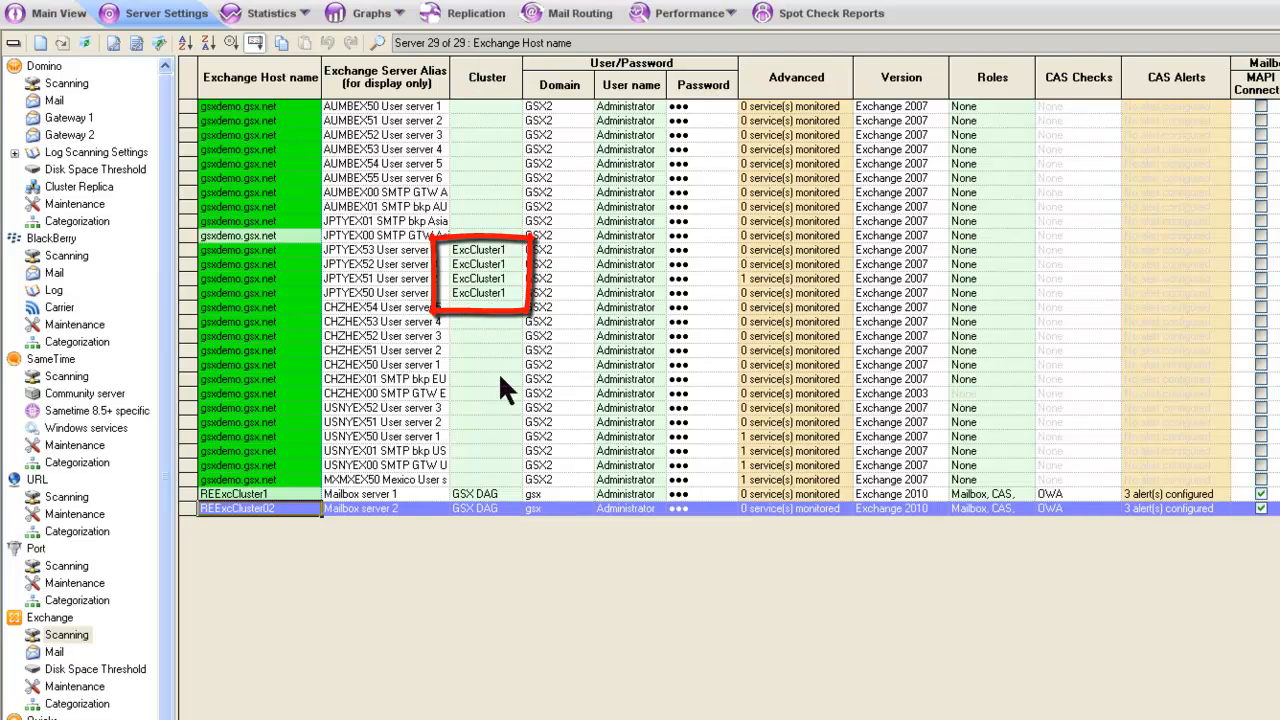
Open the cluster configuration from Mailbox server 1's Cluster setting and review its alert, server and organization columns.
{"action": "left_click", "coordinate": [508, 494]}
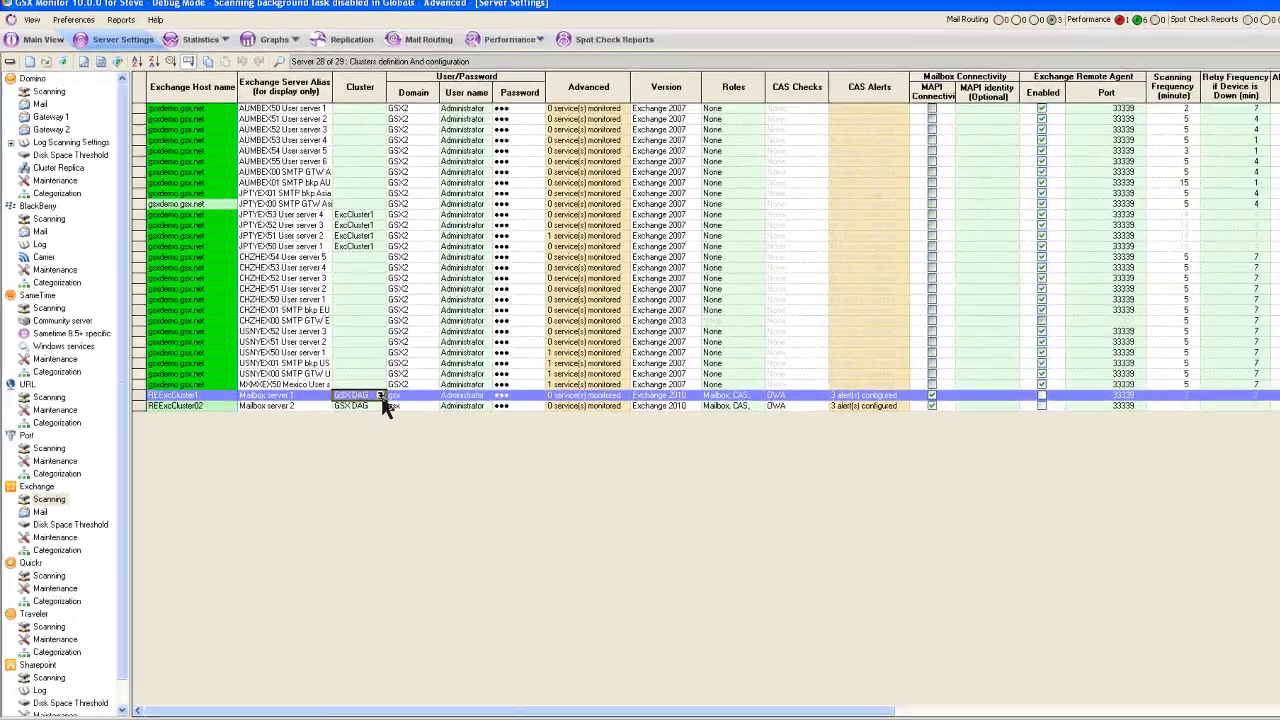
{"action": "left_click", "coordinate": [380, 396]}
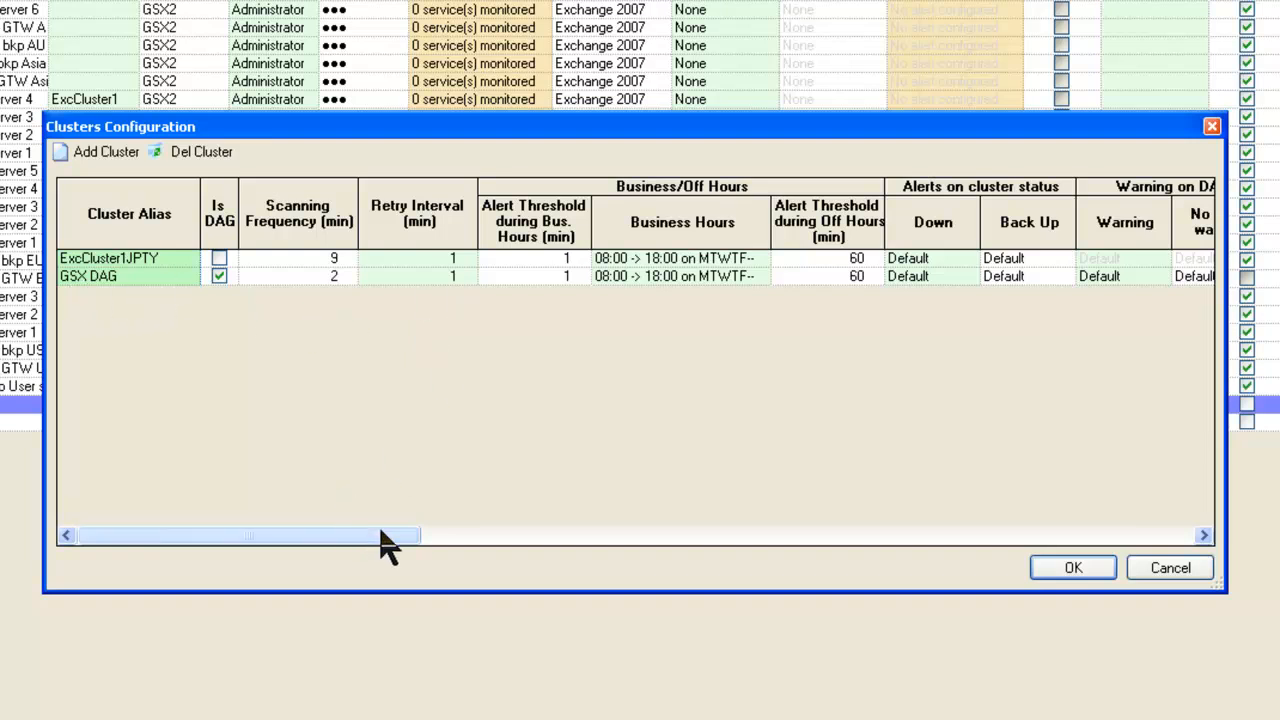
{"action": "left_click_drag", "start_coordinate": [381, 532], "coordinate": [898, 505]}
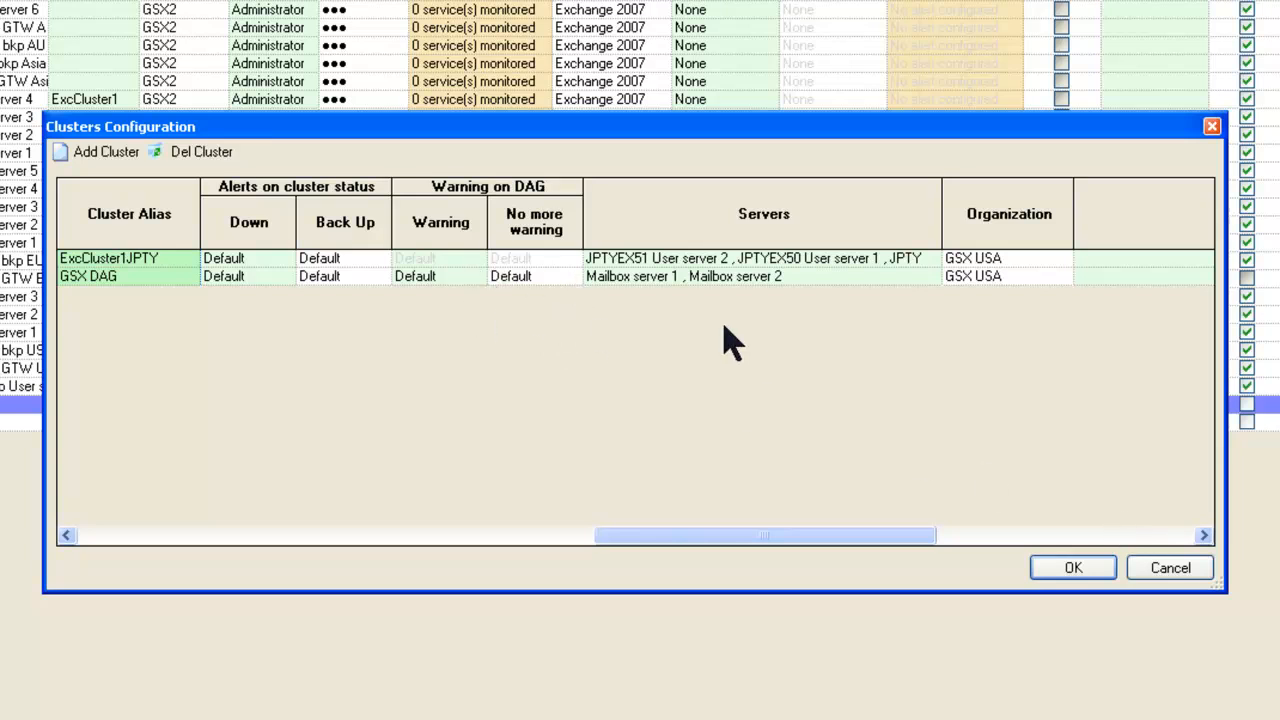
Review the Default and crital user alert profiles for GSX DAG's No more warning alert, closing the cluster configuration without saving.
{"action": "left_click", "coordinate": [576, 281]}
{"action": "left_click", "coordinate": [574, 277]}
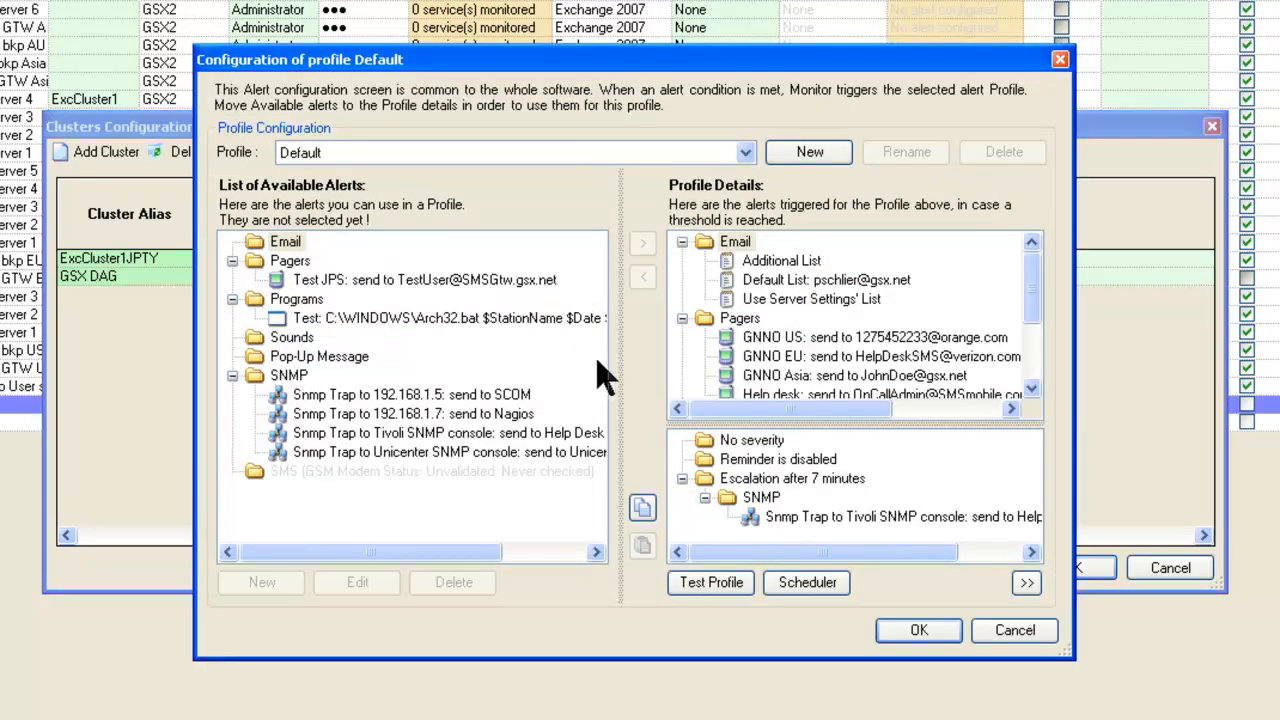
{"action": "left_click", "coordinate": [745, 152]}
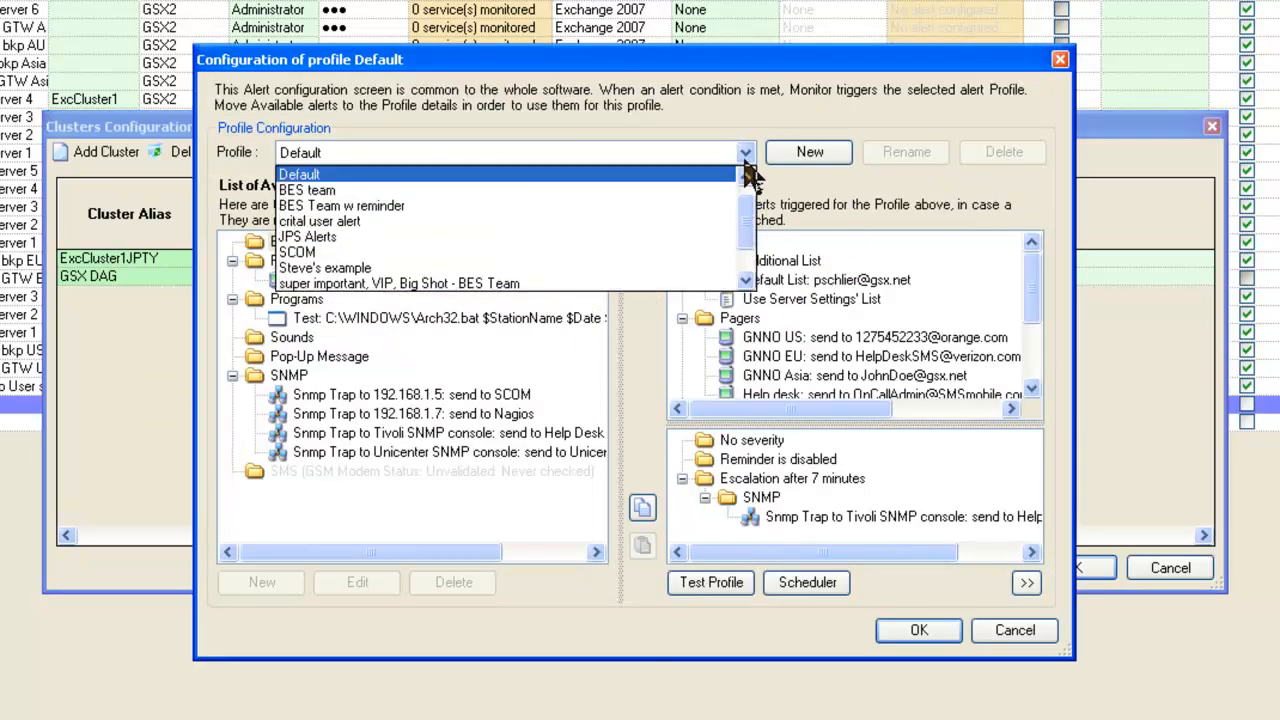
{"action": "left_click", "coordinate": [664, 175]}
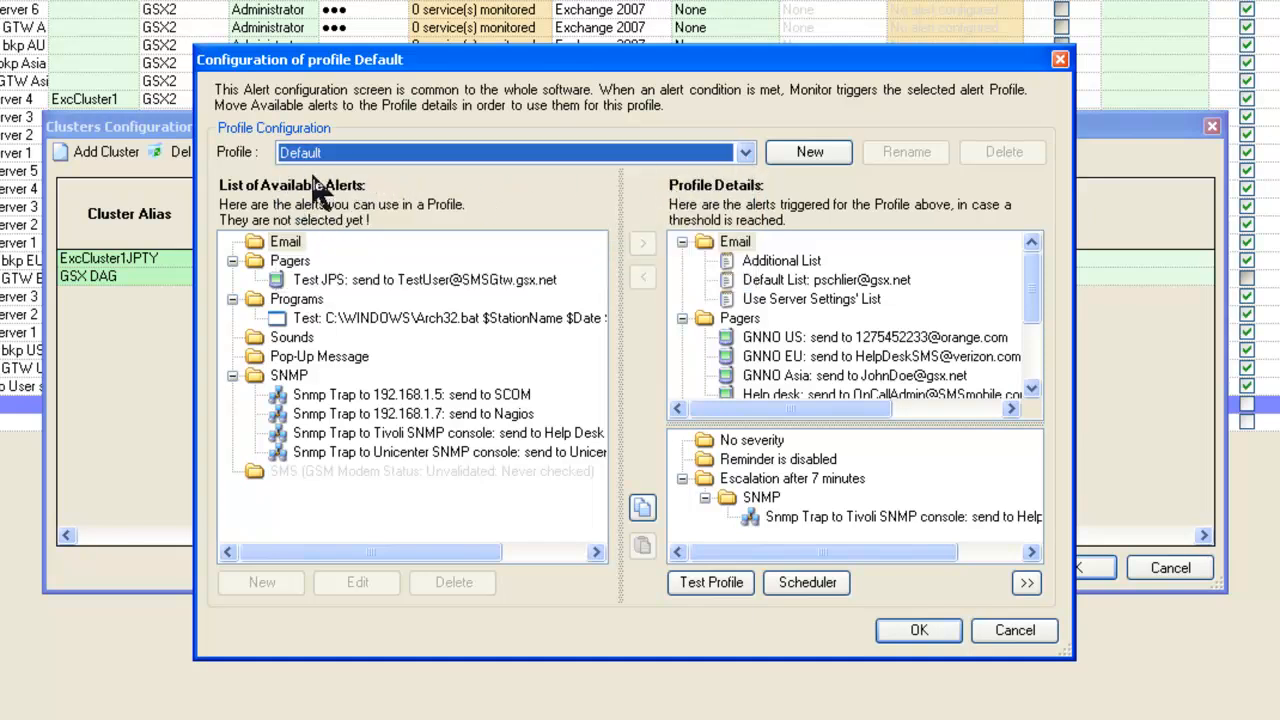
{"action": "left_click", "coordinate": [742, 152]}
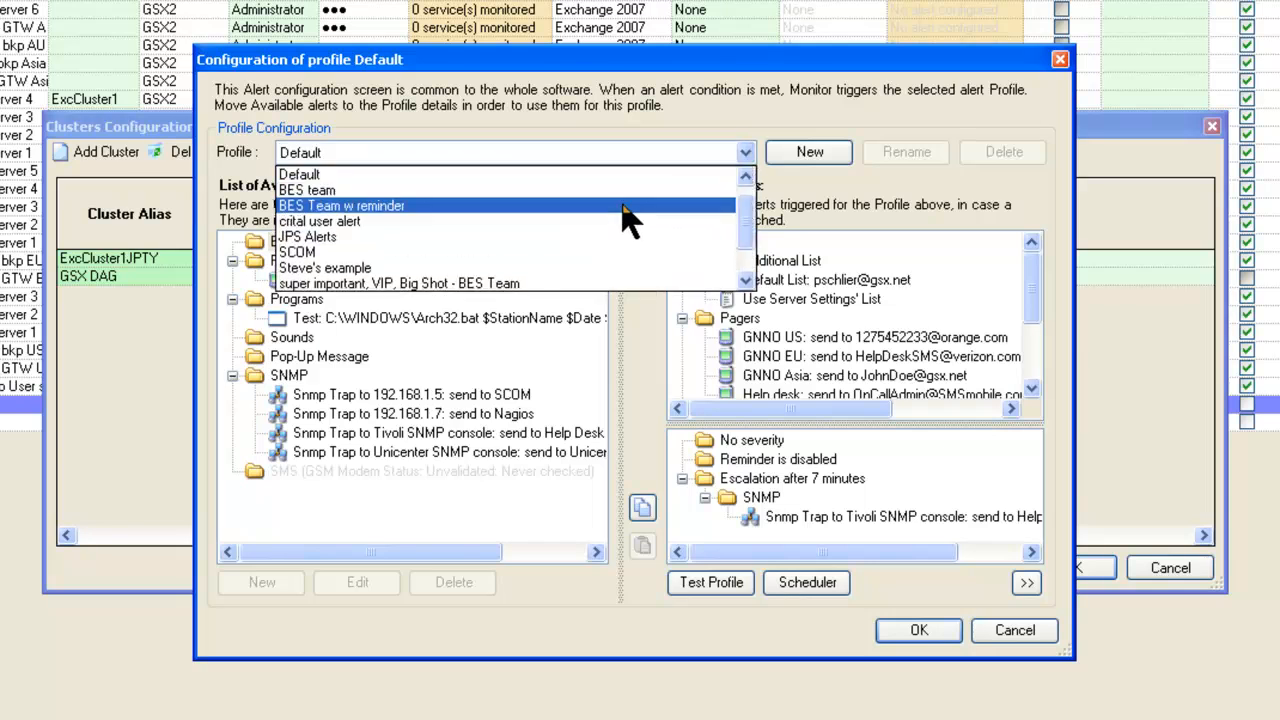
{"action": "left_click", "coordinate": [612, 221]}
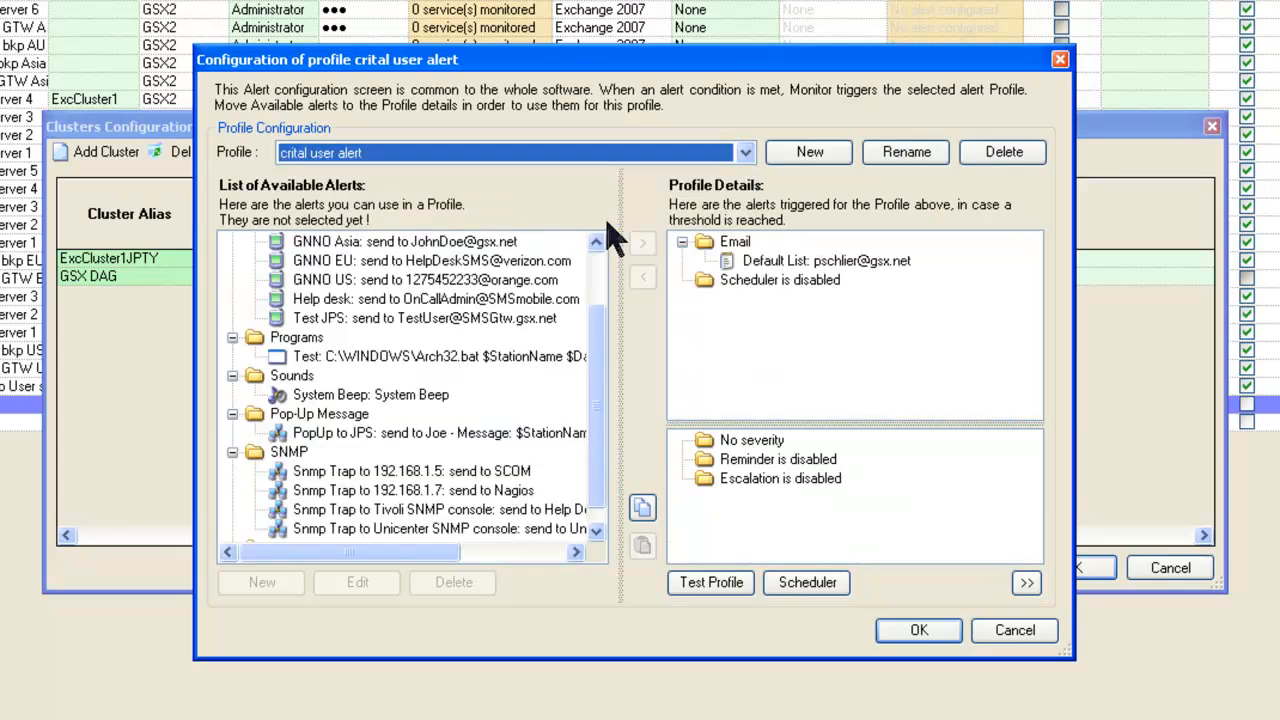
{"action": "left_click", "coordinate": [1006, 632]}
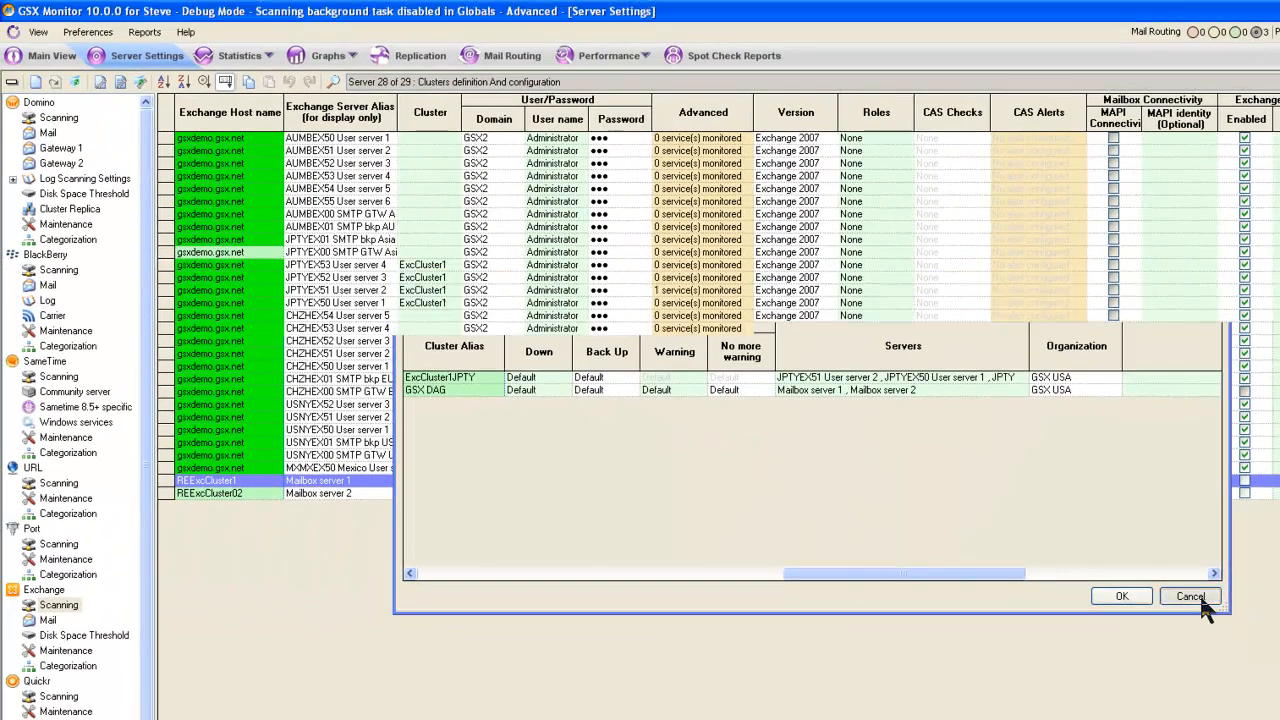
{"action": "left_click", "coordinate": [1118, 594]}
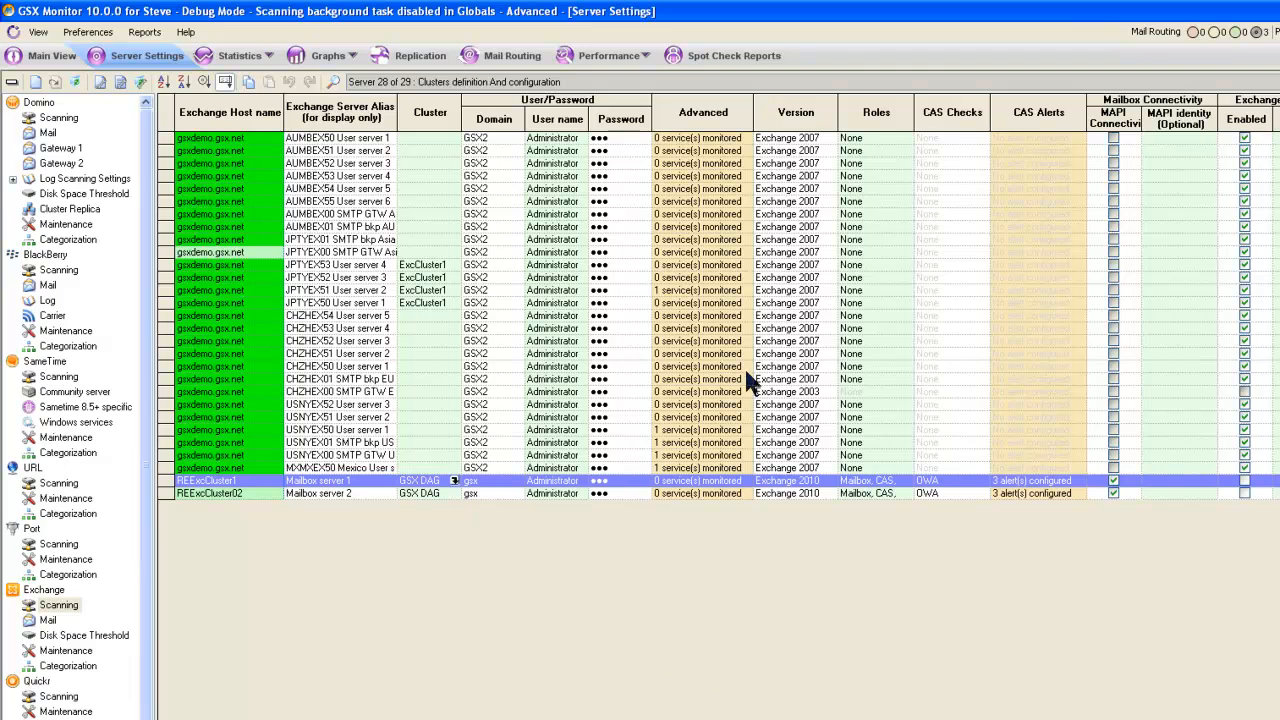
View the Windows services monitored on the MXMXEX50 Mexico user server and close its advanced configuration without changes.
{"action": "left_click", "coordinate": [746, 468]}
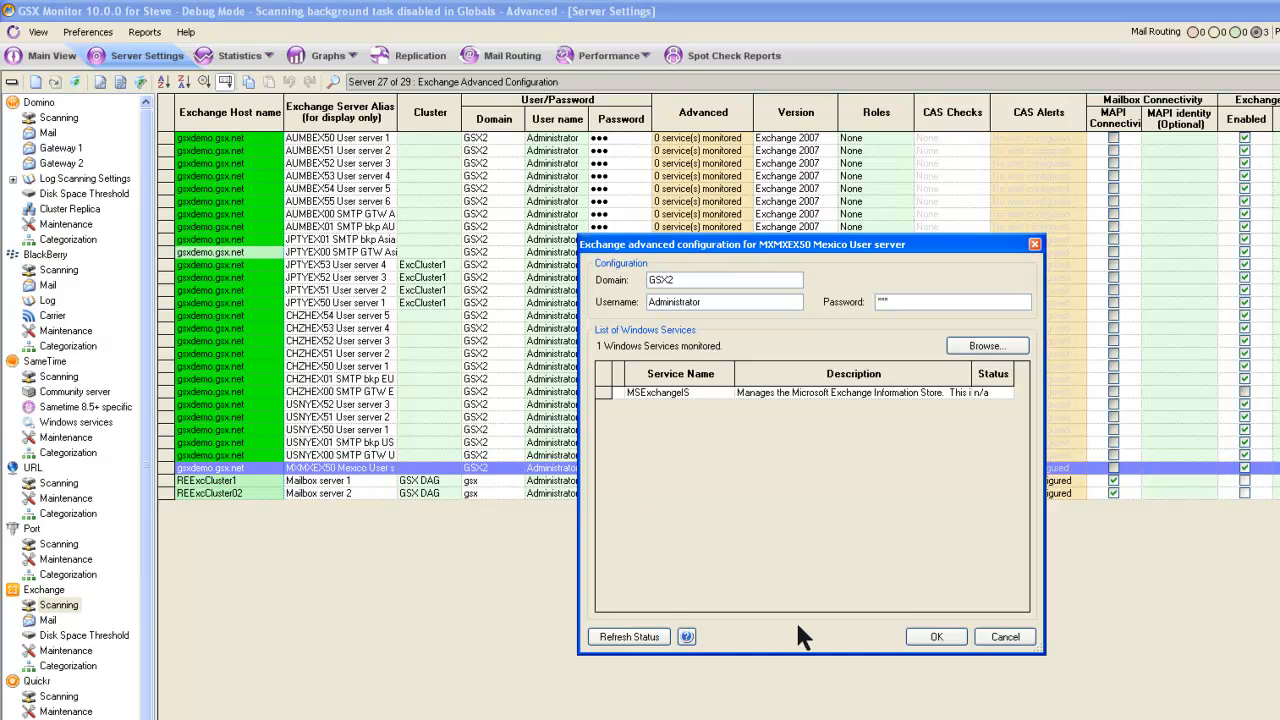
{"action": "left_click", "coordinate": [1004, 637]}
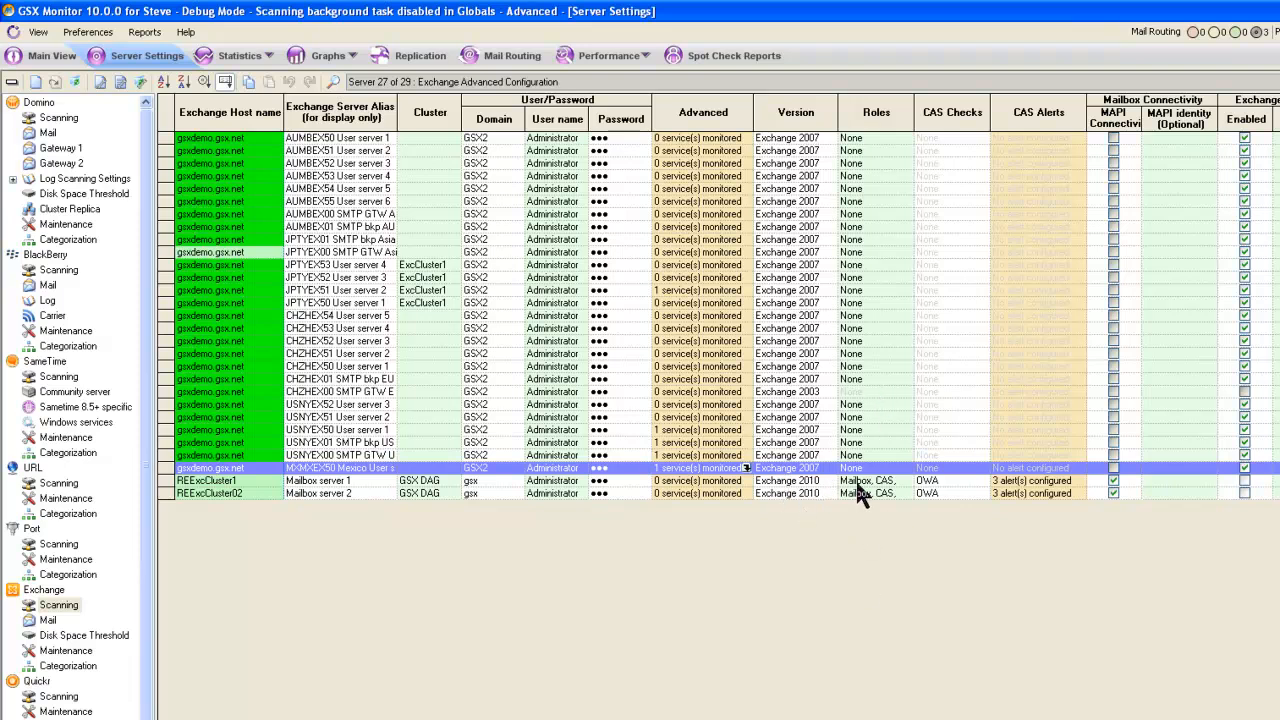
Review the available Exchange roles and CAS checks for Mailbox server 1, leaving the selections as they are.
{"action": "left_click", "coordinate": [910, 478]}
{"action": "left_click", "coordinate": [906, 480]}
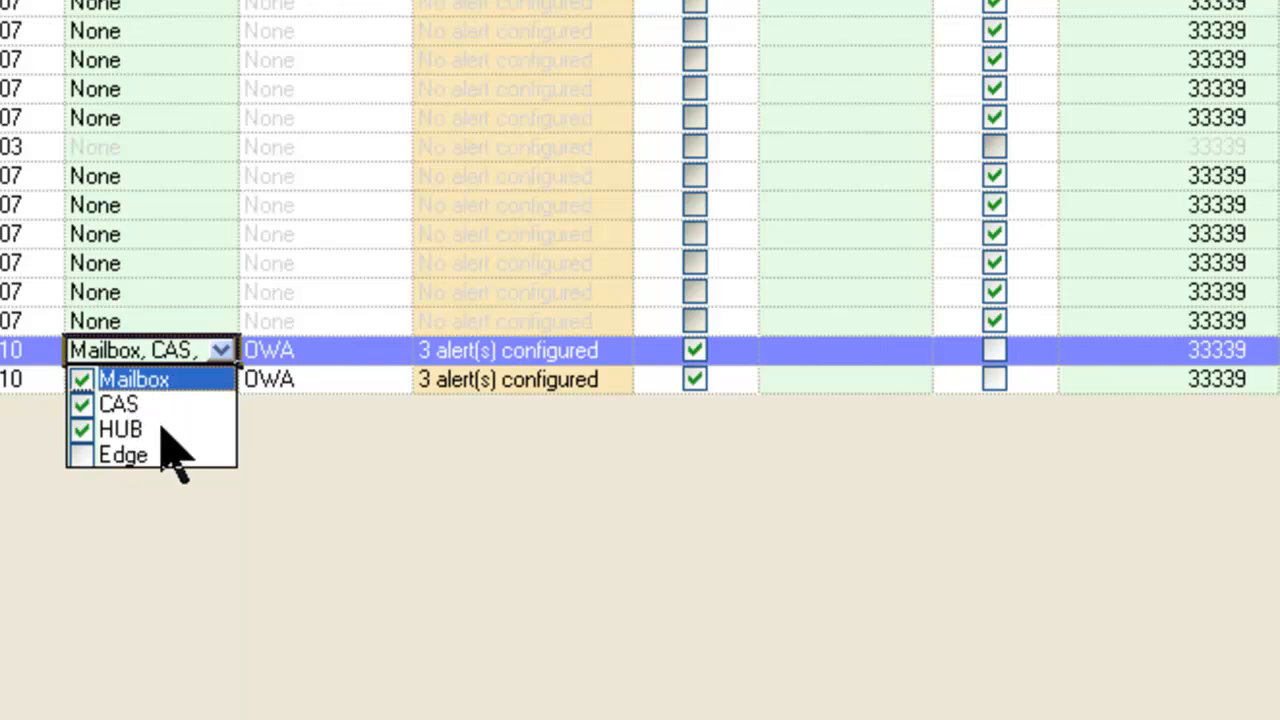
{"action": "left_click", "coordinate": [170, 560]}
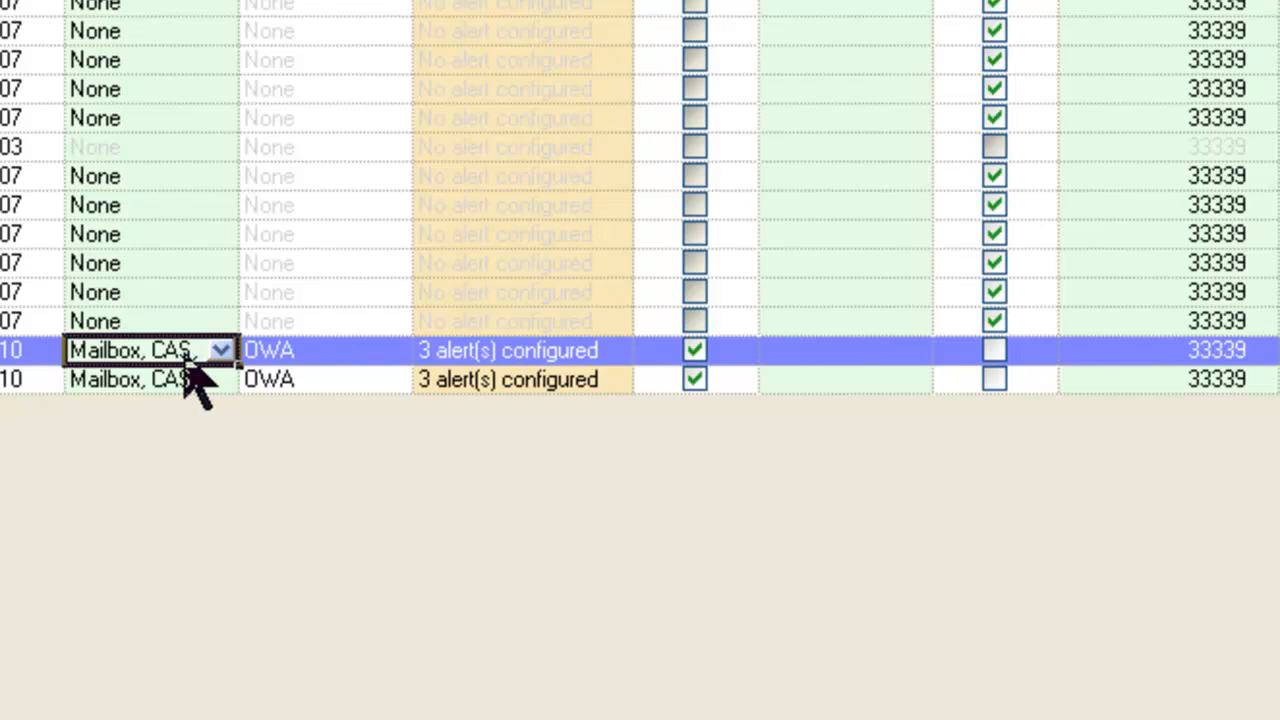
{"action": "left_click", "coordinate": [397, 348]}
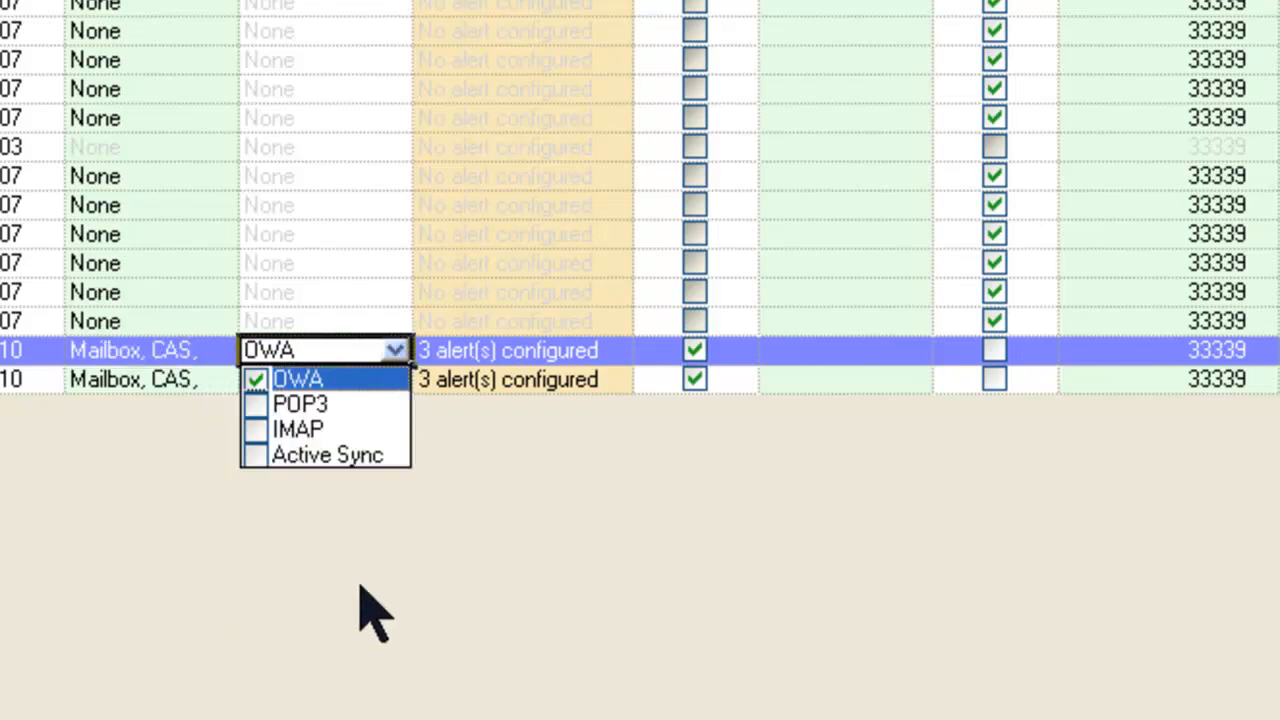
{"action": "left_click", "coordinate": [277, 531]}
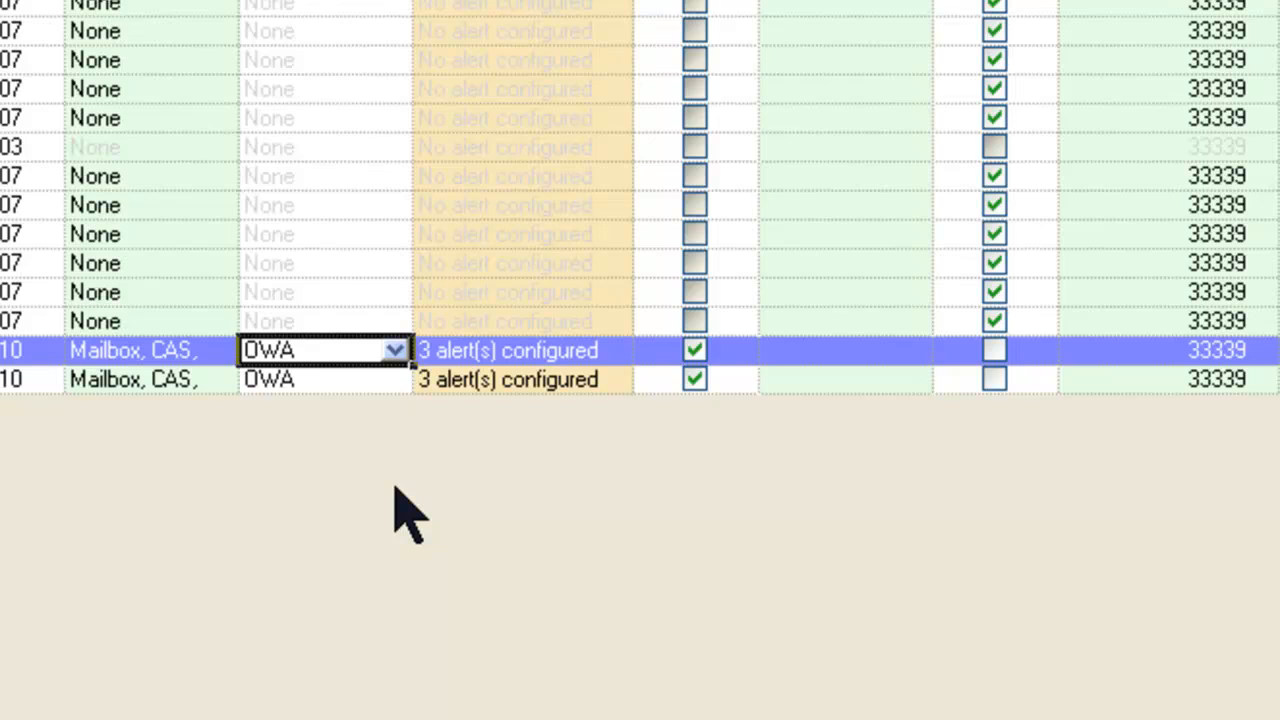
Review the CAS alert thresholds and alert profiles for Mailbox server 1 and cancel without changes.
{"action": "left_click", "coordinate": [620, 350]}
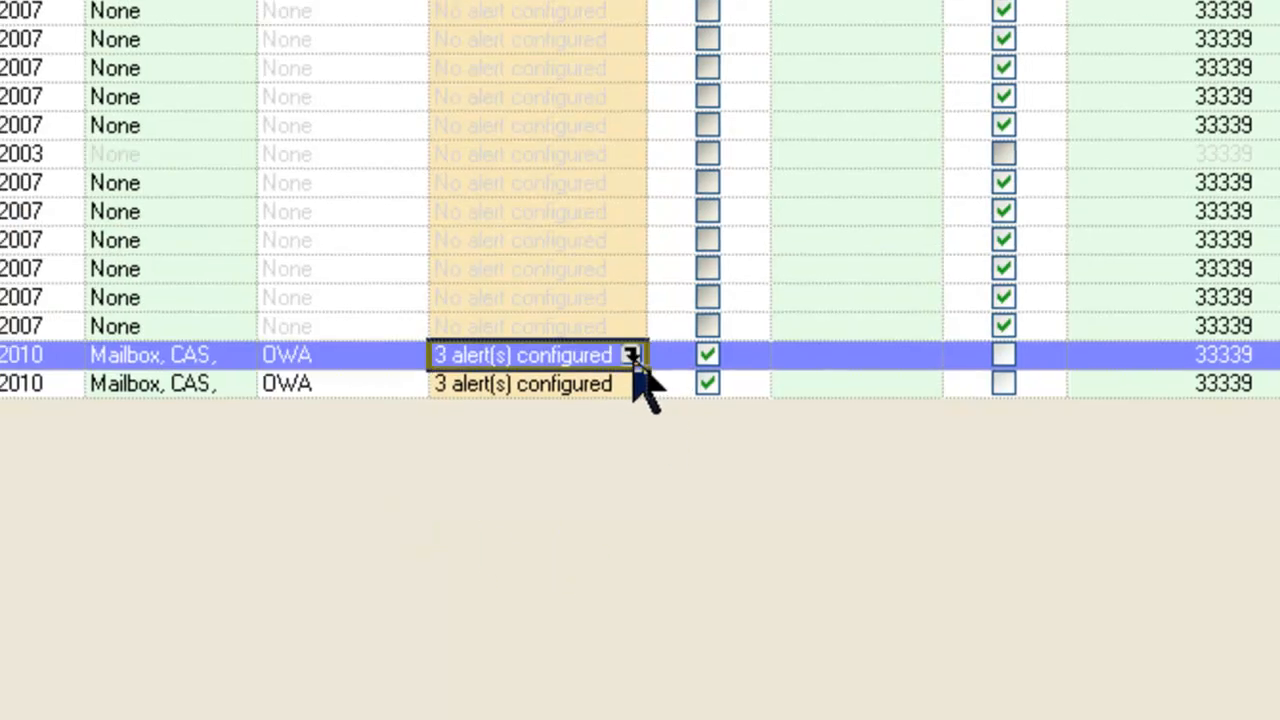
{"action": "left_click", "coordinate": [631, 356]}
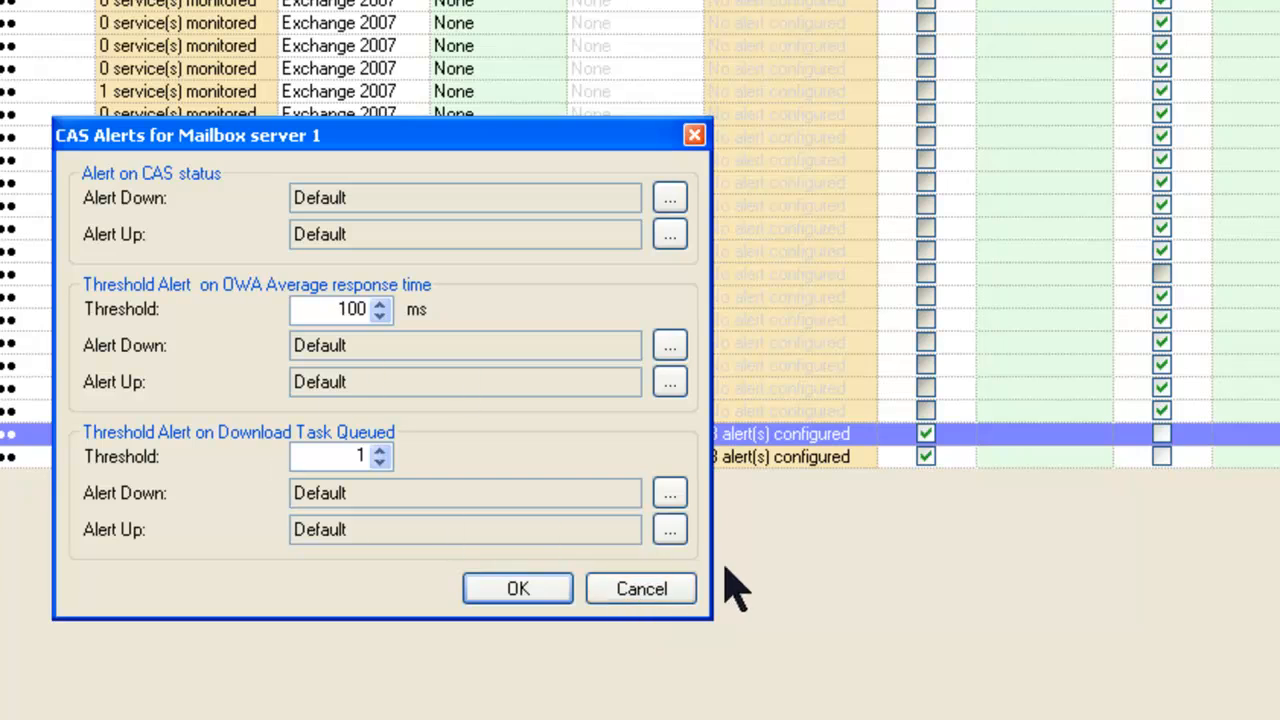
{"action": "left_click", "coordinate": [673, 590]}
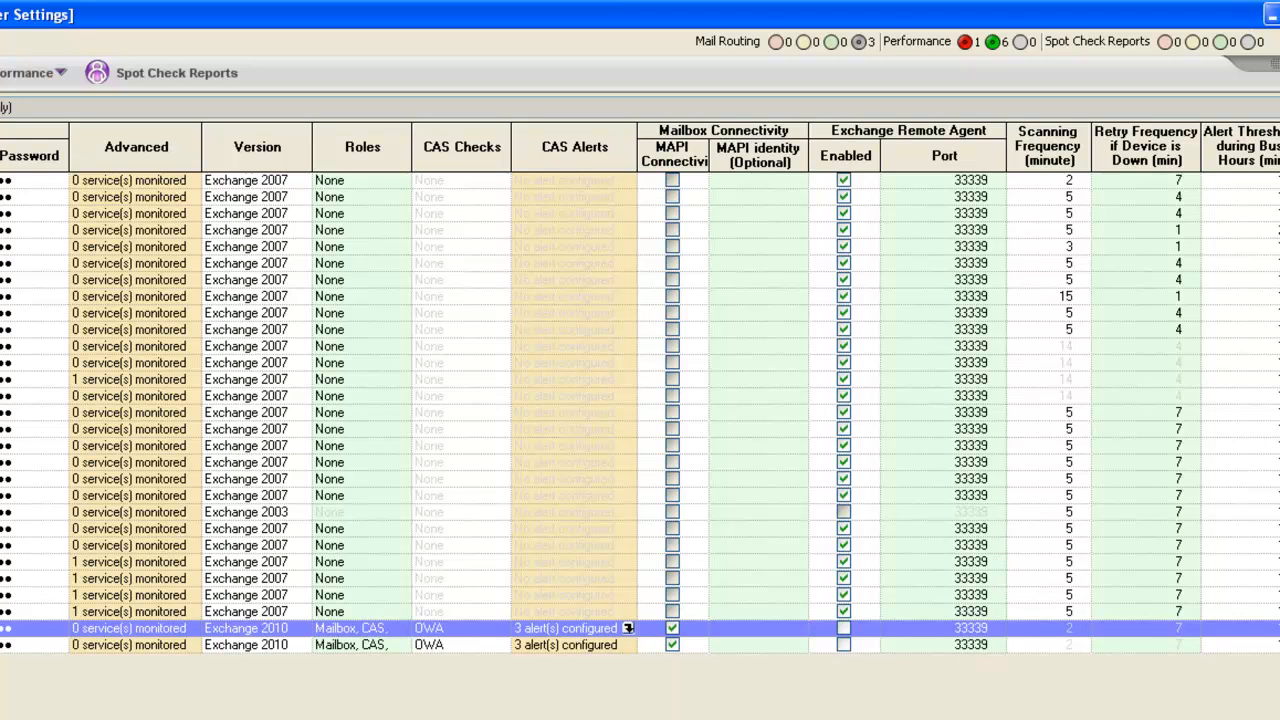
Examine the mailbox connectivity, remote agent, scanning frequency, business hours and alert trigger columns of the Exchange scanning settings.
{"action": "scroll", "coordinate": [640, 400], "scroll_direction": "right", "scroll_amount": 3}
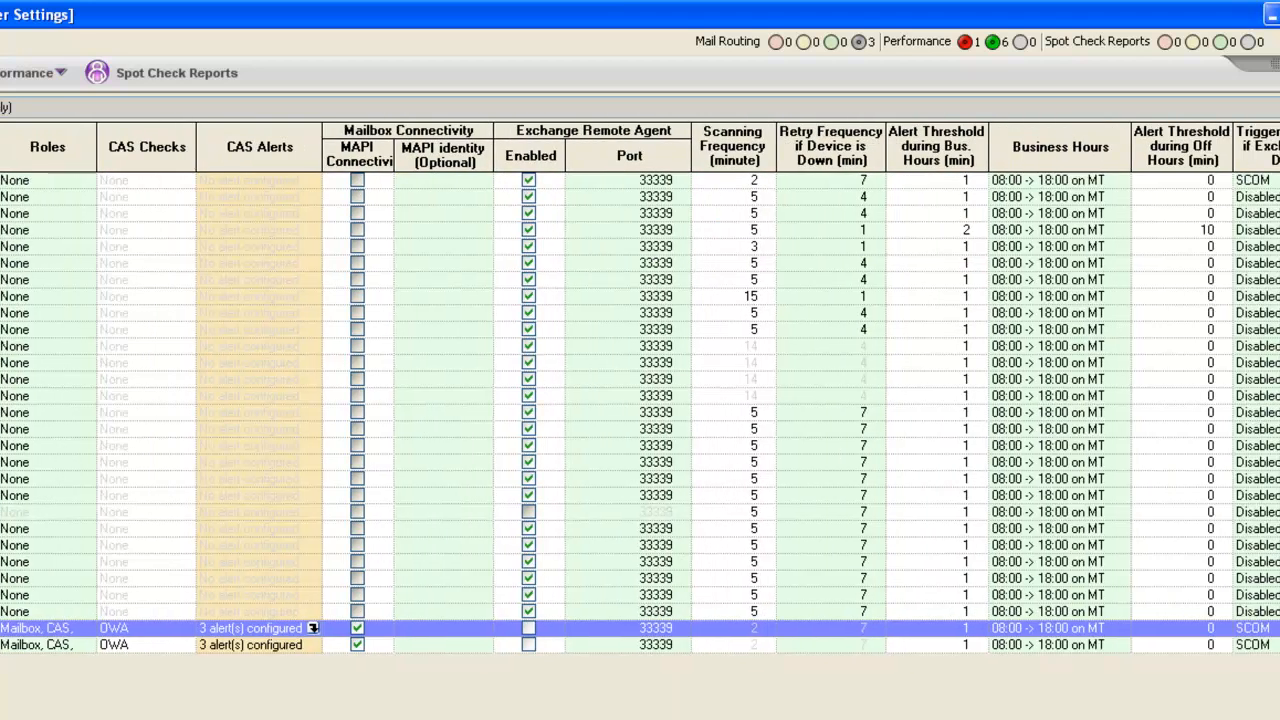
{"action": "scroll", "coordinate": [640, 400], "scroll_direction": "right", "scroll_amount": 1}
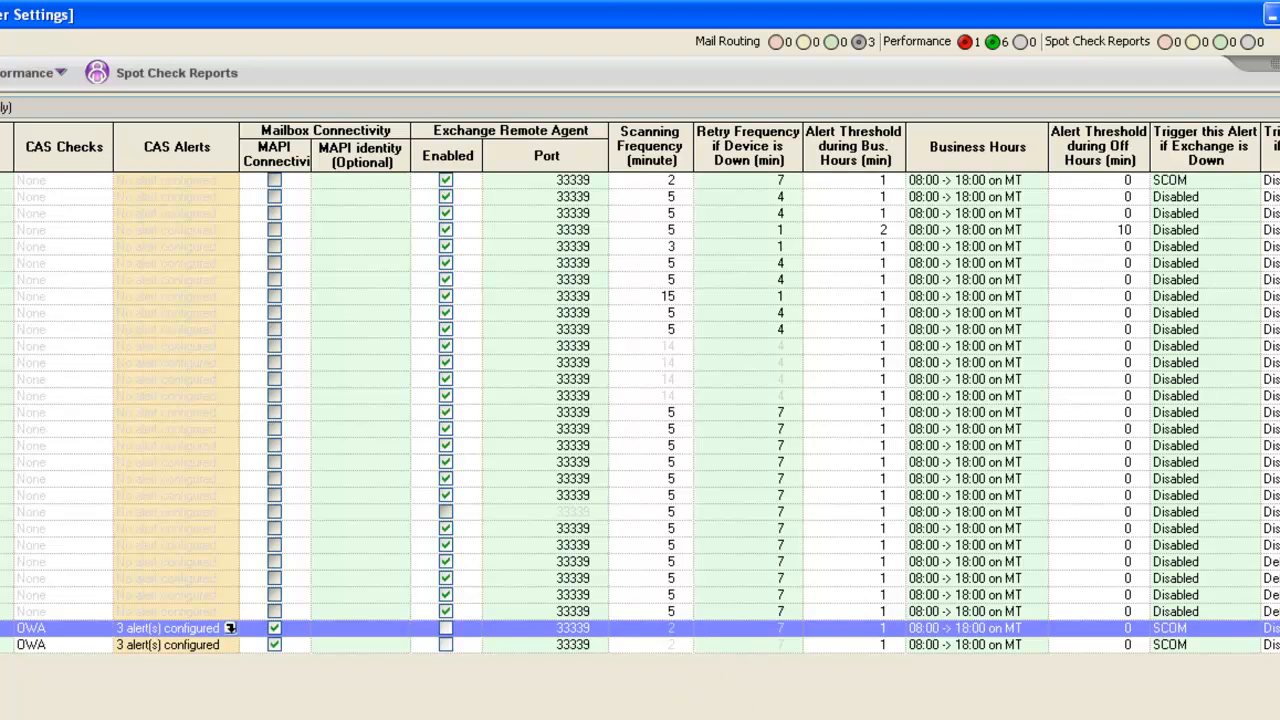
{"action": "scroll", "coordinate": [640, 400], "scroll_direction": "right", "scroll_amount": 3}
{"action": "scroll", "coordinate": [640, 400], "scroll_direction": "right", "scroll_amount": 1}
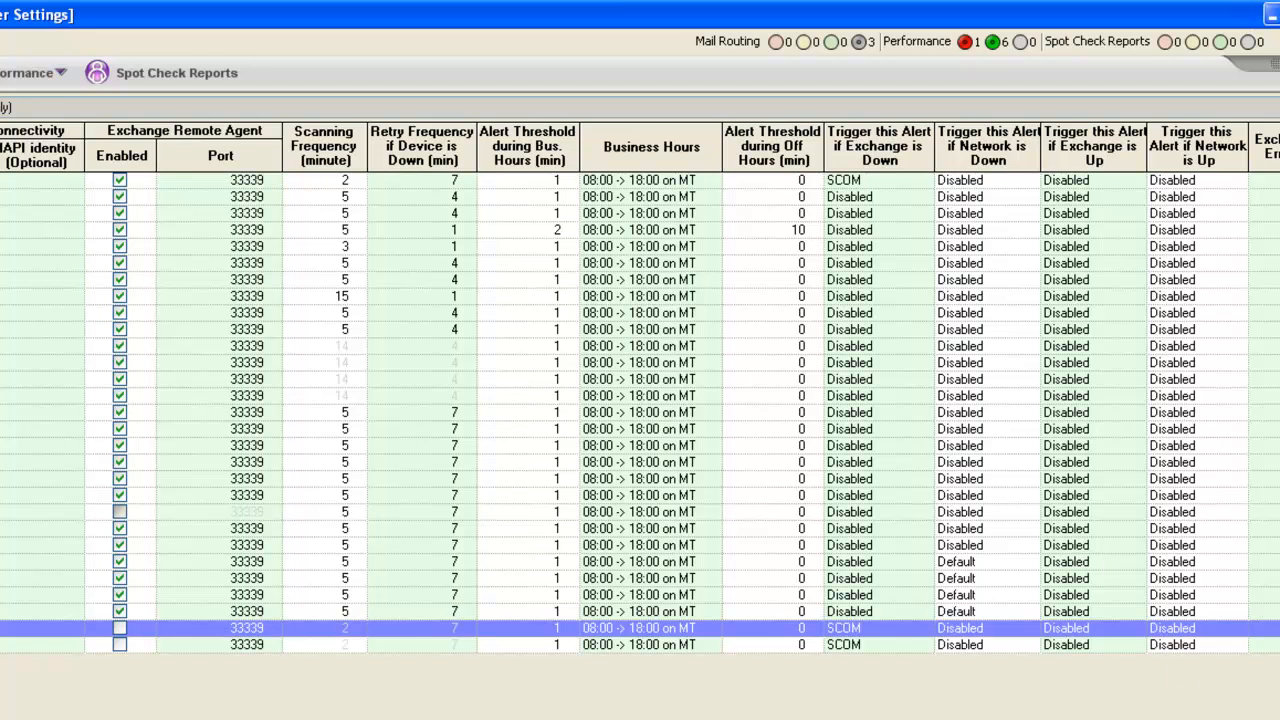
{"action": "scroll", "coordinate": [640, 400], "scroll_direction": "left", "scroll_amount": 4}
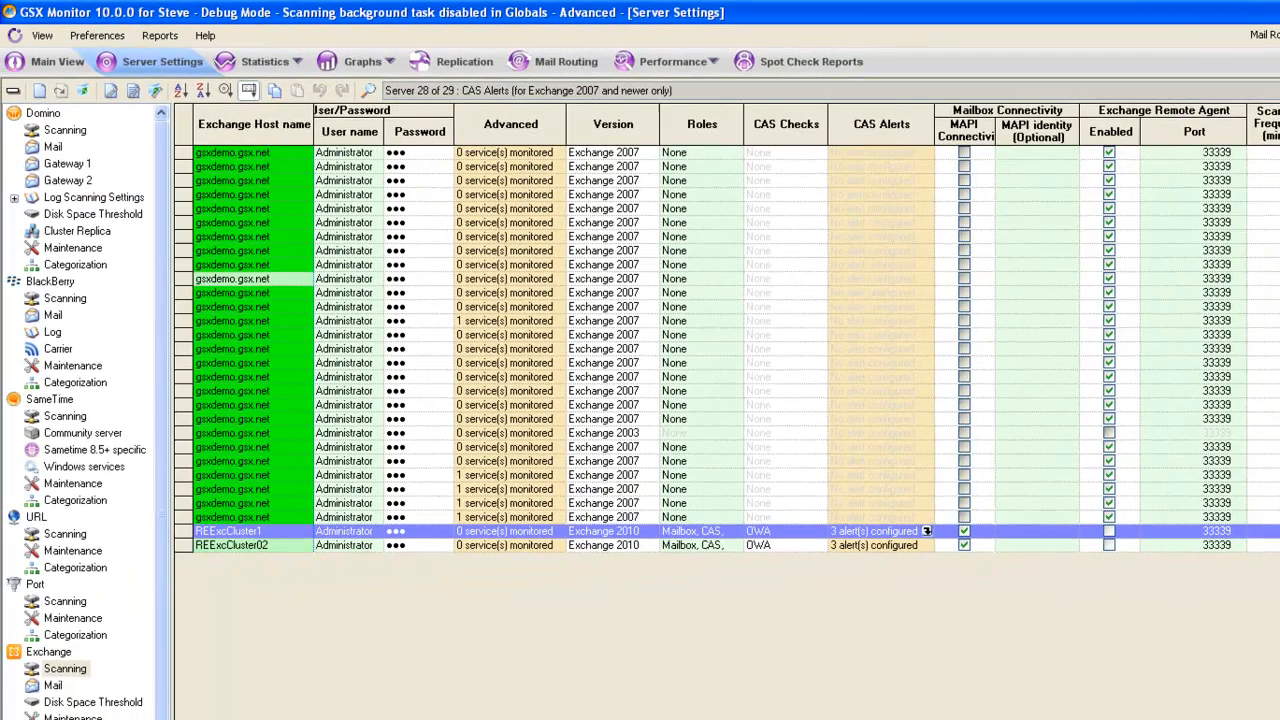
Review the mailbox server alerts for Mailbox server 1 in the Exchange mail settings and cancel without changes.
{"action": "left_click", "coordinate": [53, 685]}
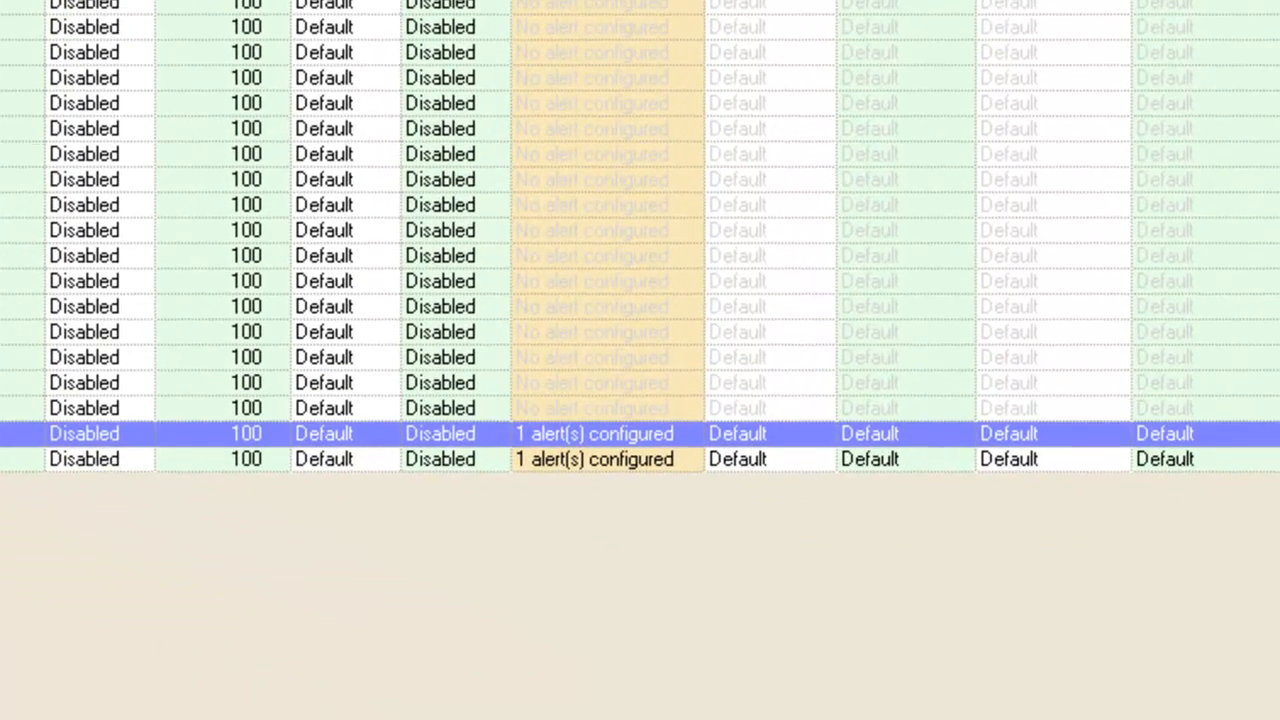
{"action": "double_click", "coordinate": [700, 459]}
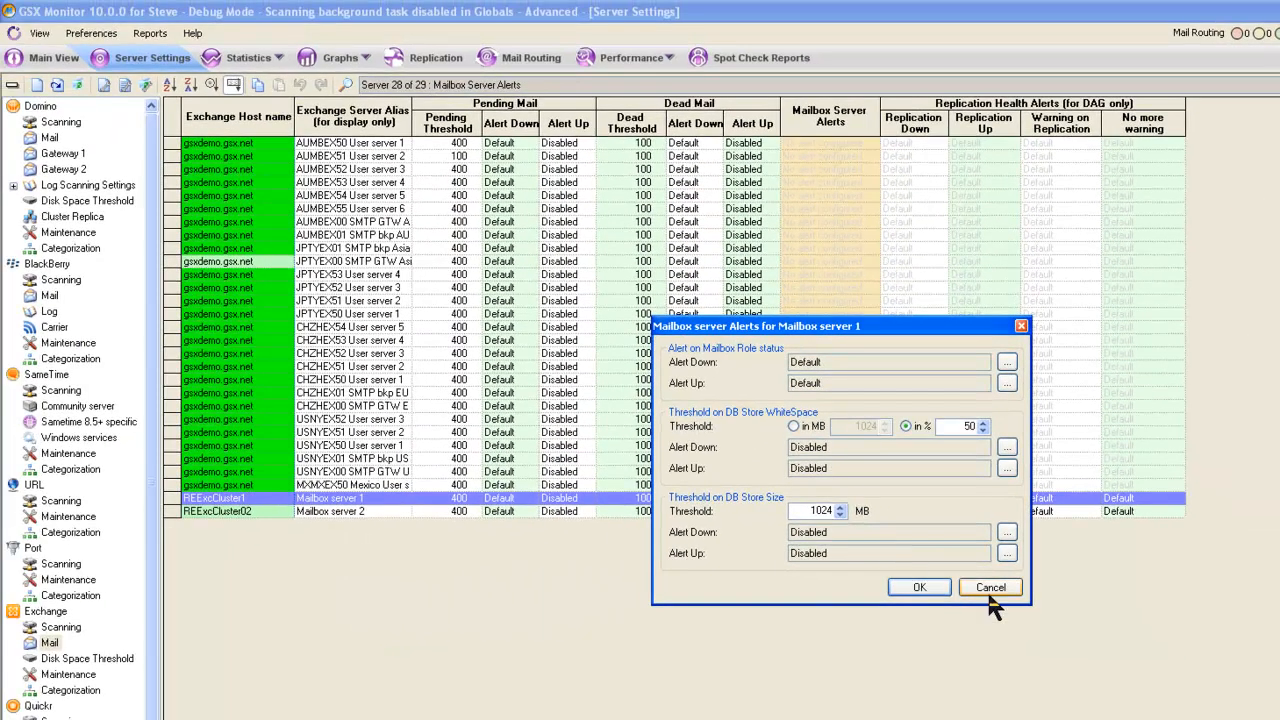
{"action": "left_click", "coordinate": [989, 593]}
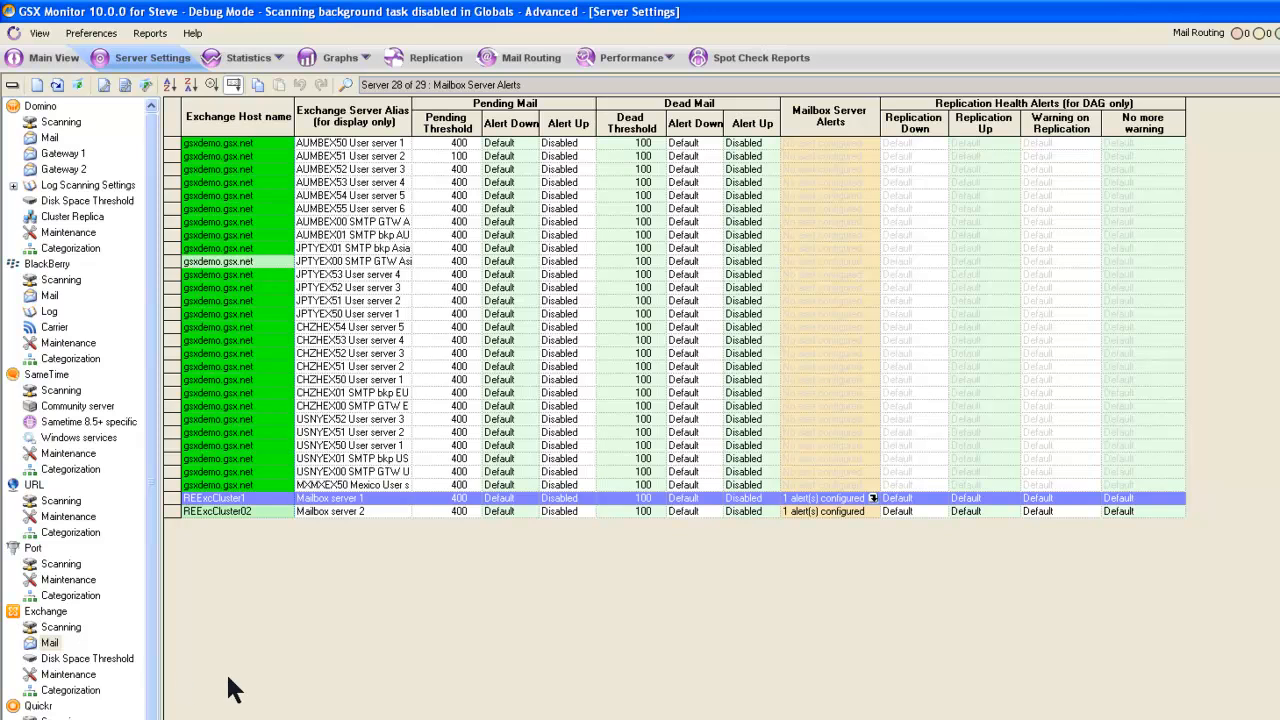
Open the Exchange statistics and display the Mailbox role statistics for Mailbox server 1.
{"action": "left_click", "coordinate": [280, 58]}
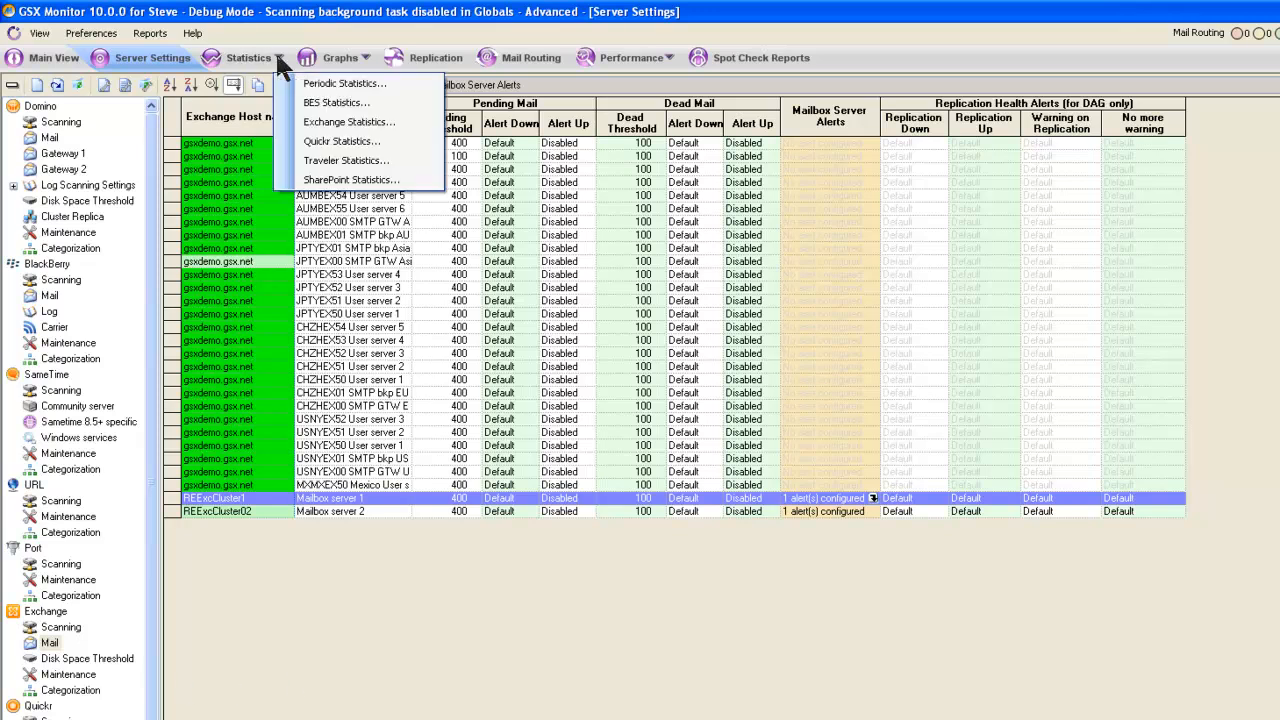
{"action": "left_click", "coordinate": [331, 120]}
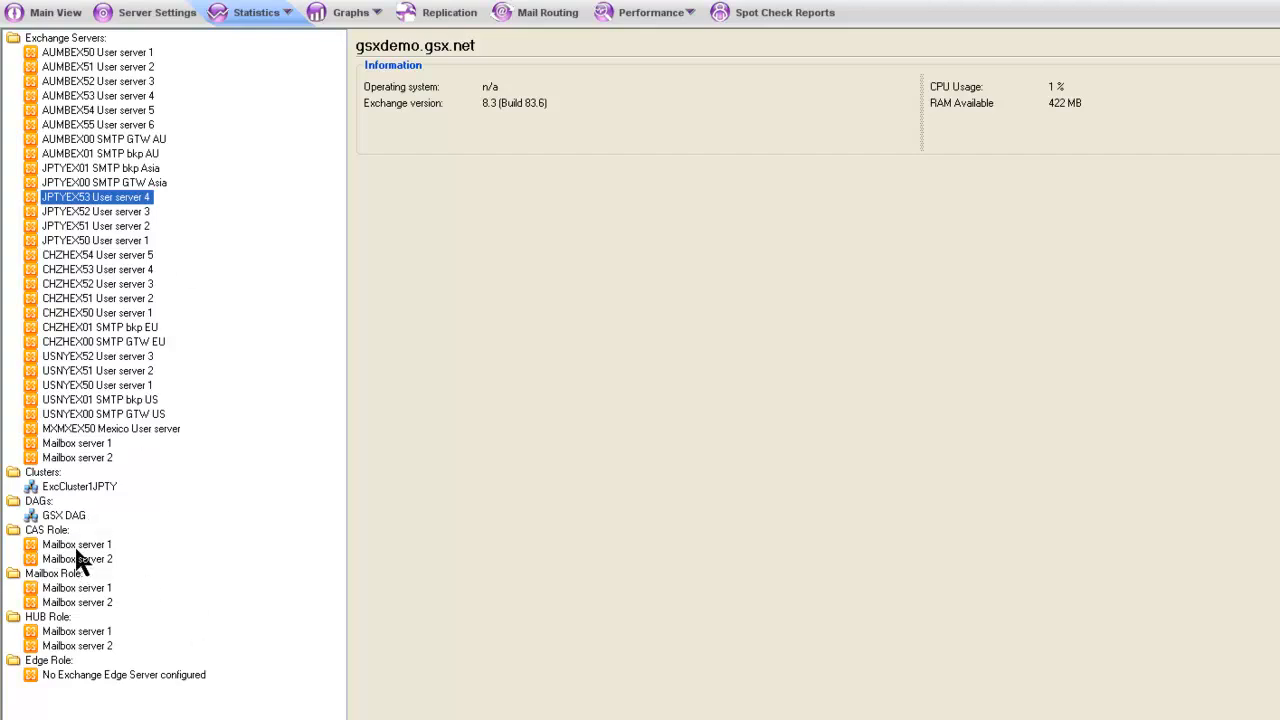
{"action": "left_click", "coordinate": [57, 589]}
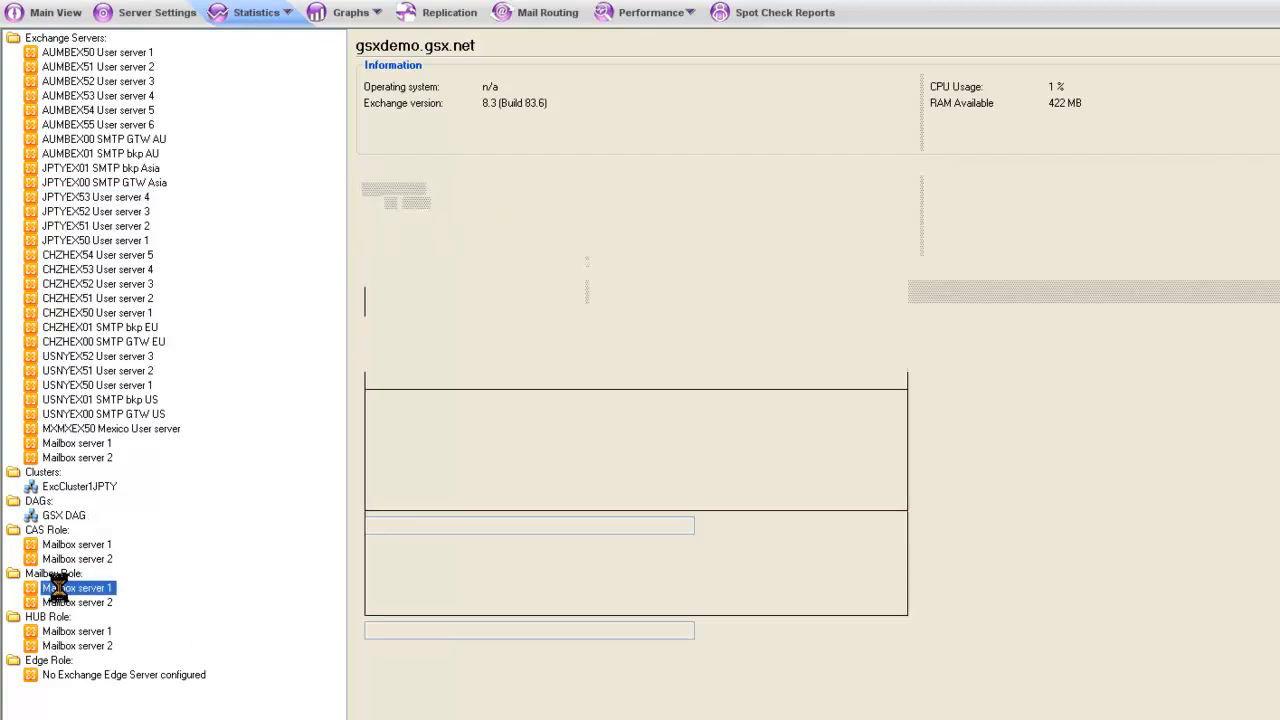